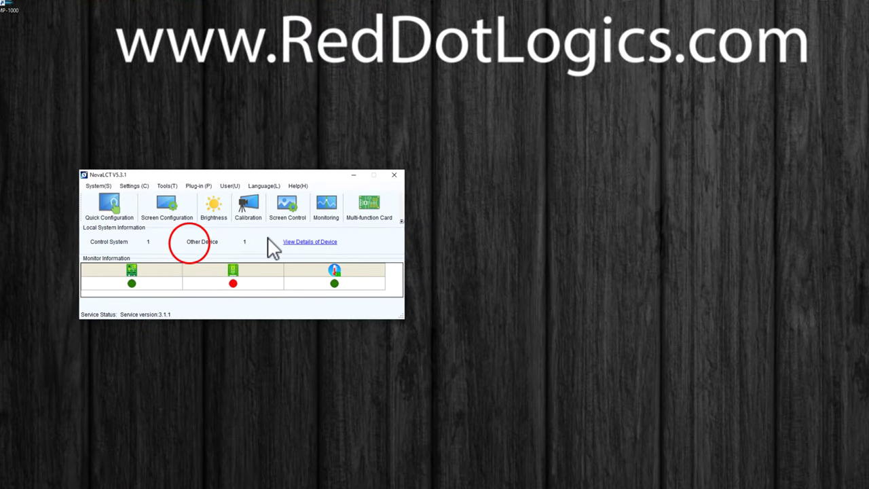
- Show the connected device details and open the H series device's screen configuration at the sending-card settings
click(311, 243)
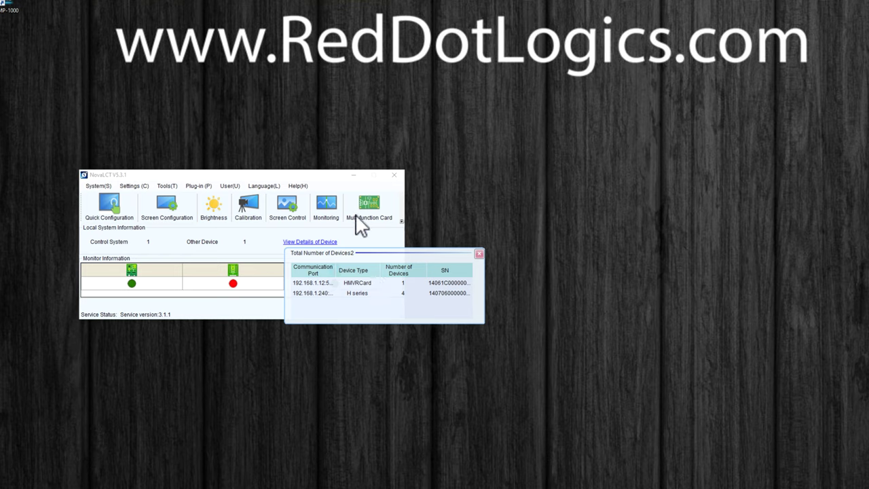
click(173, 212)
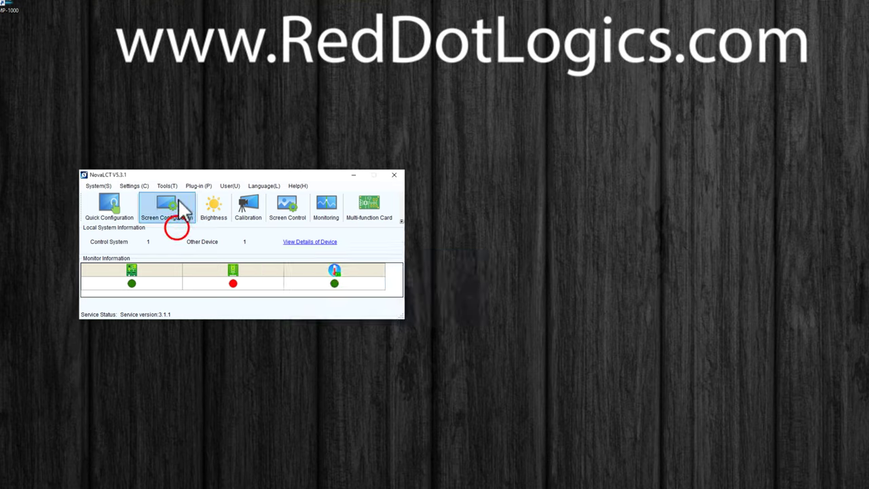
click(287, 286)
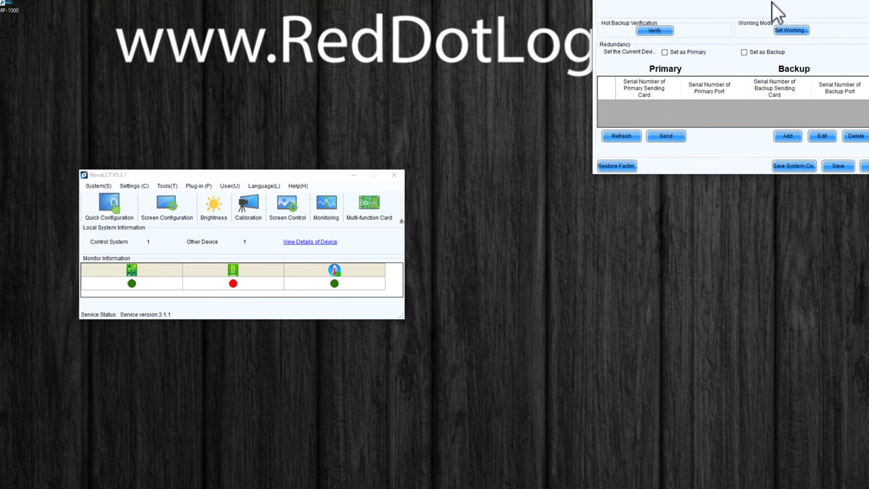
drag(736, 0, 221, 98)
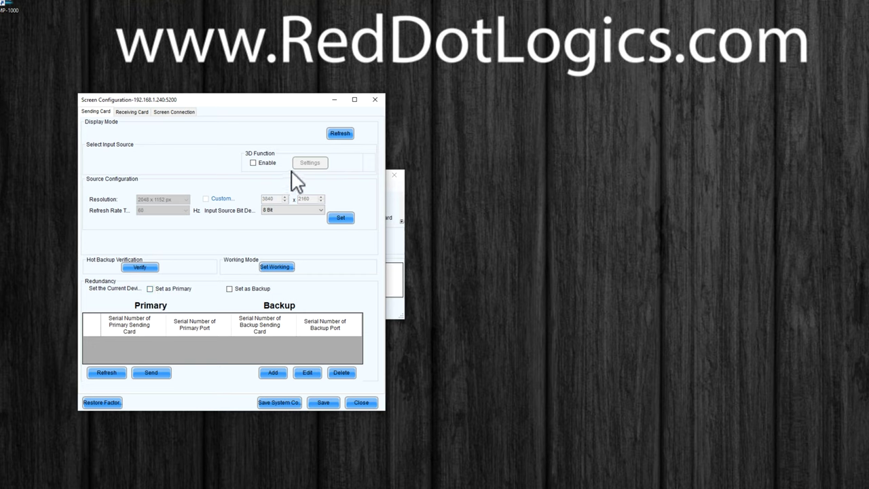
- Try sending-card and optical port working mode selections, cancel them, and show the Screen Connection mapping
click(284, 265)
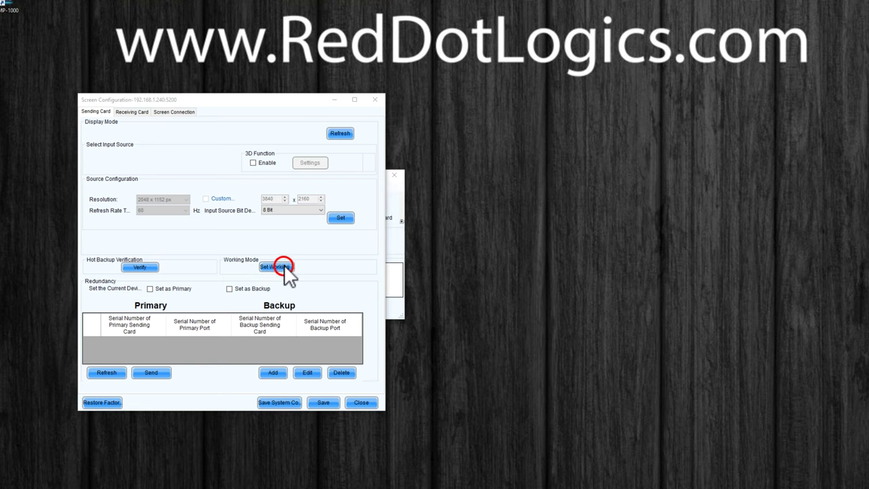
drag(615, 270, 220, 244)
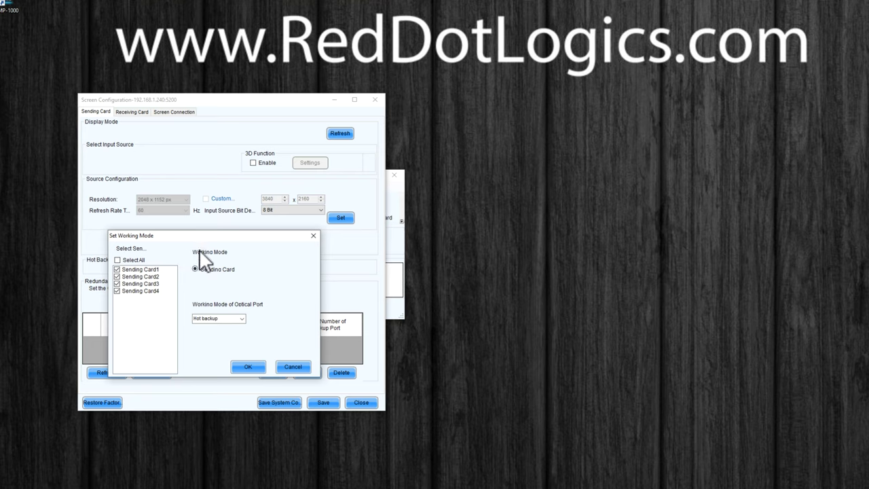
click(118, 269)
click(117, 270)
click(225, 319)
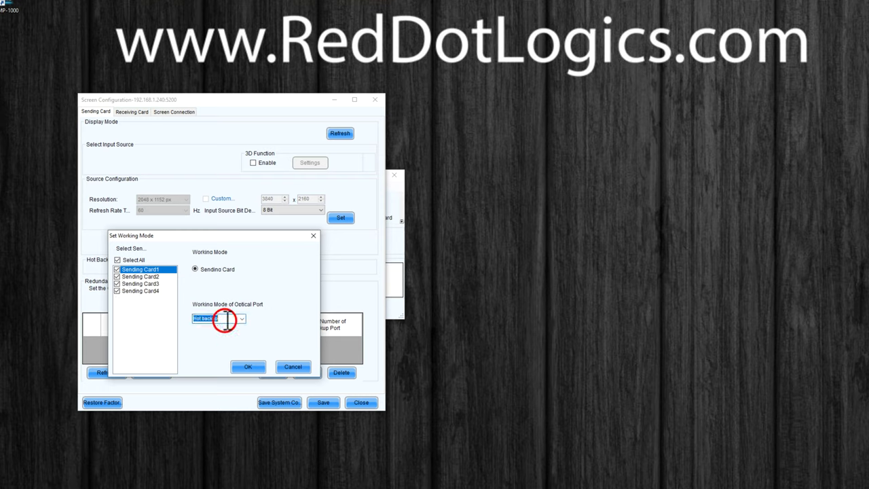
click(117, 269)
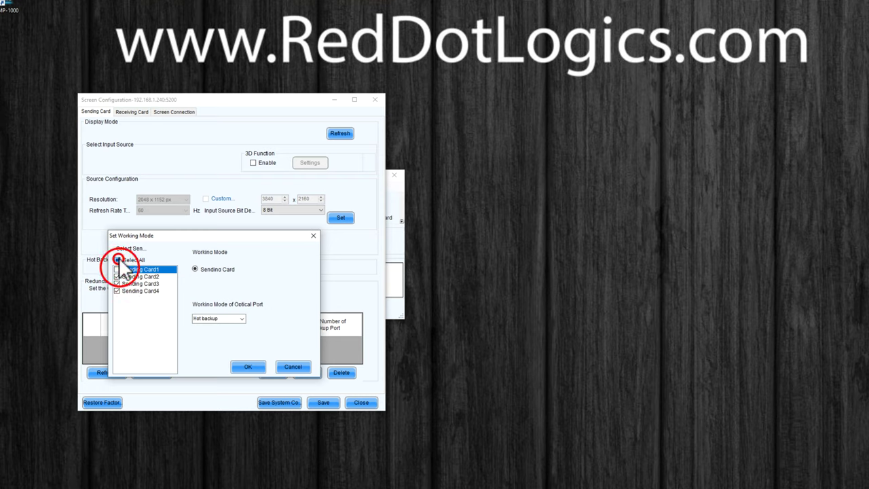
click(118, 260)
click(117, 277)
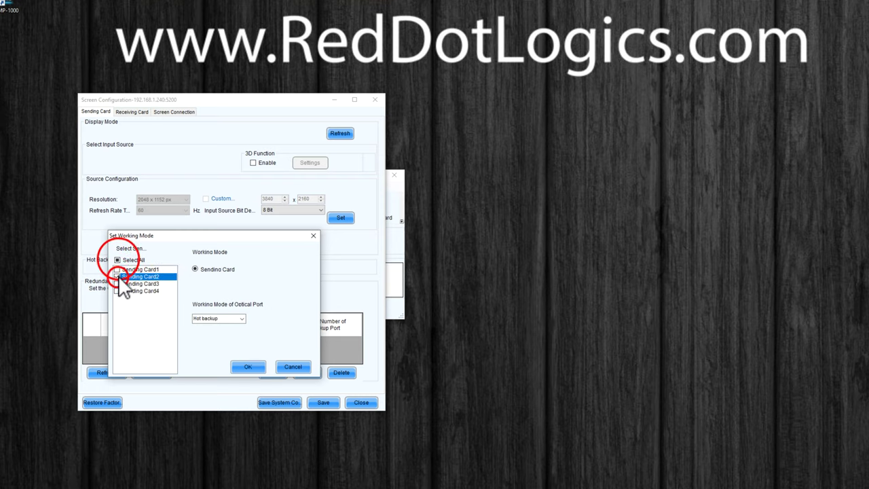
click(242, 319)
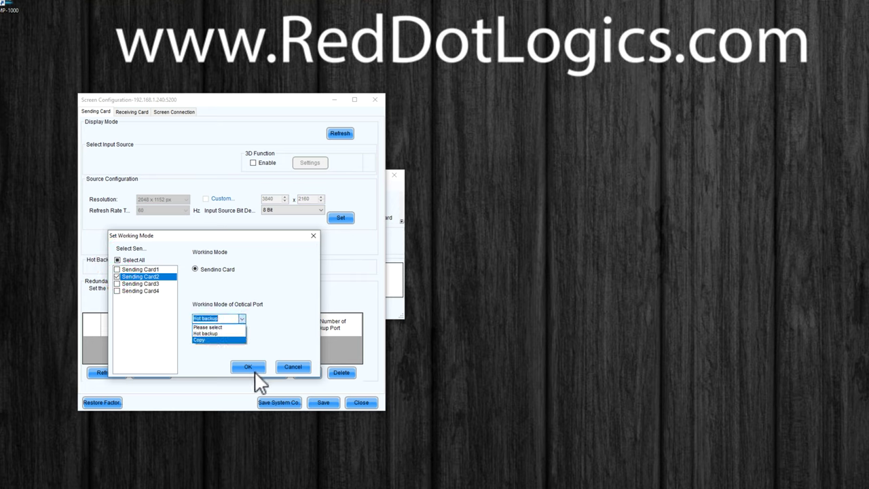
click(295, 367)
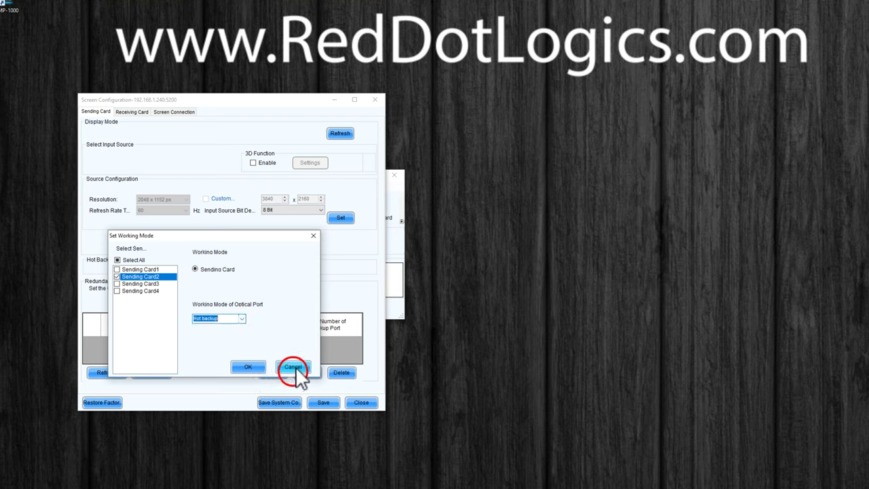
click(295, 367)
click(170, 112)
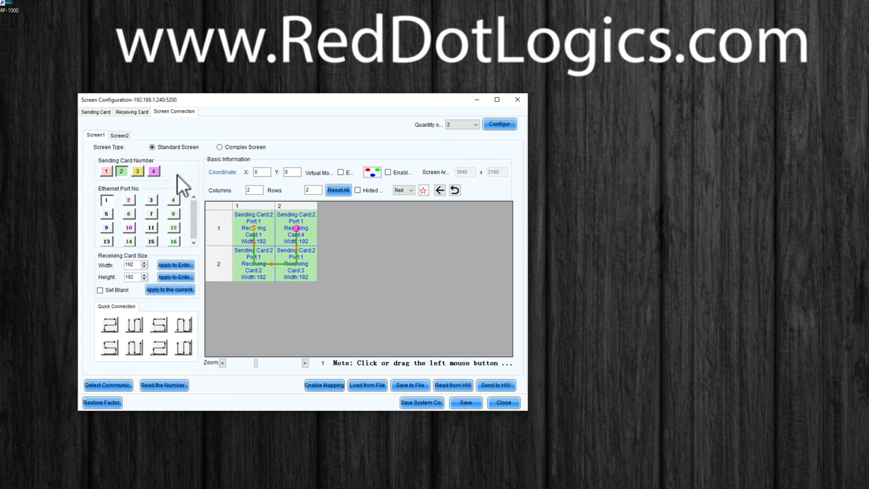
- Inspect Screen2's receiving cards at rows 1–2, columns 1–2 of its cabinet mapping
click(119, 135)
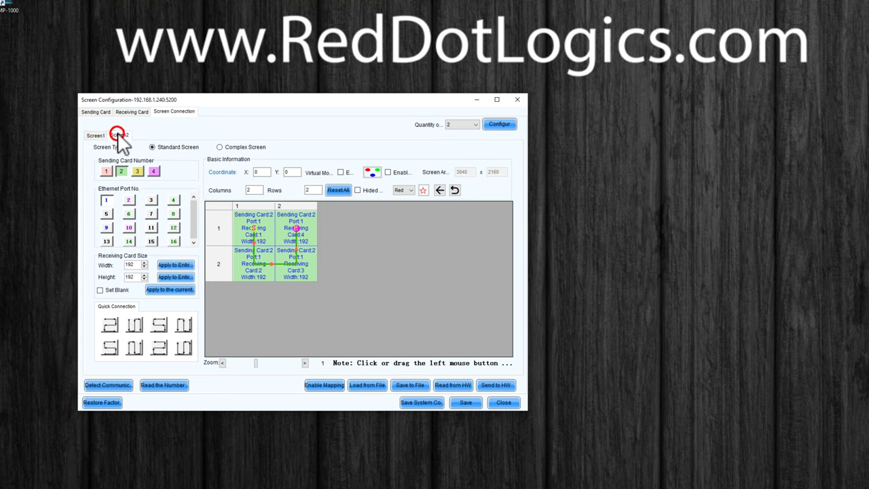
click(254, 221)
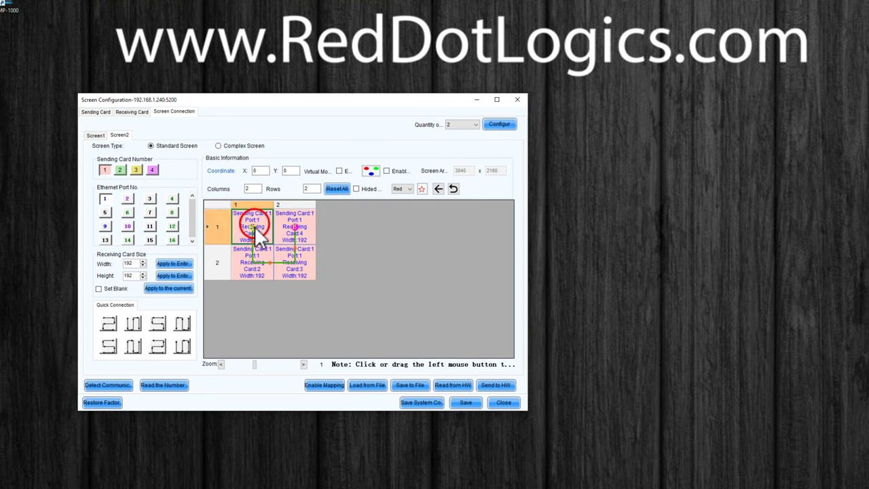
click(296, 270)
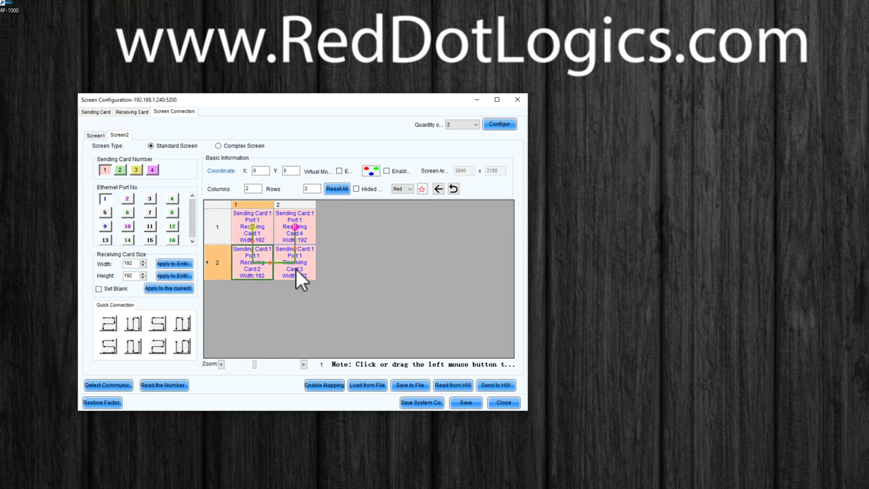
click(286, 238)
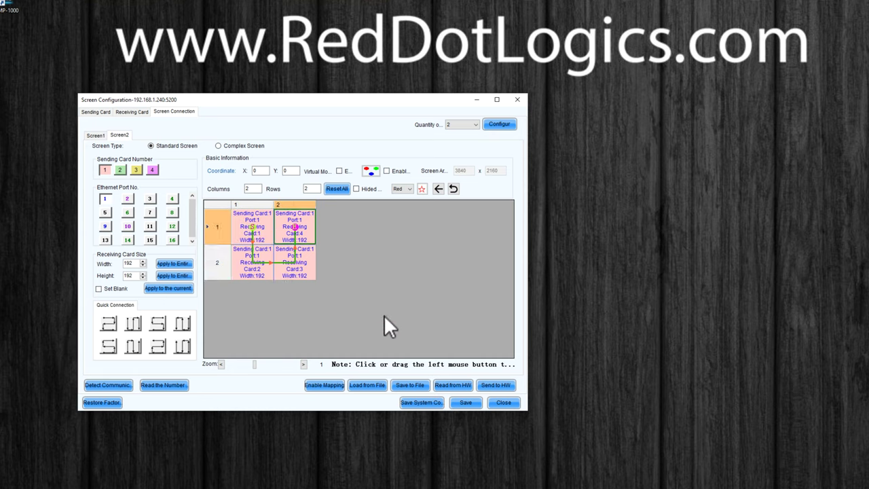
- Send Screen2's configuration to hardware, save it there, close Screen Configuration and exit NovaLCT
click(496, 385)
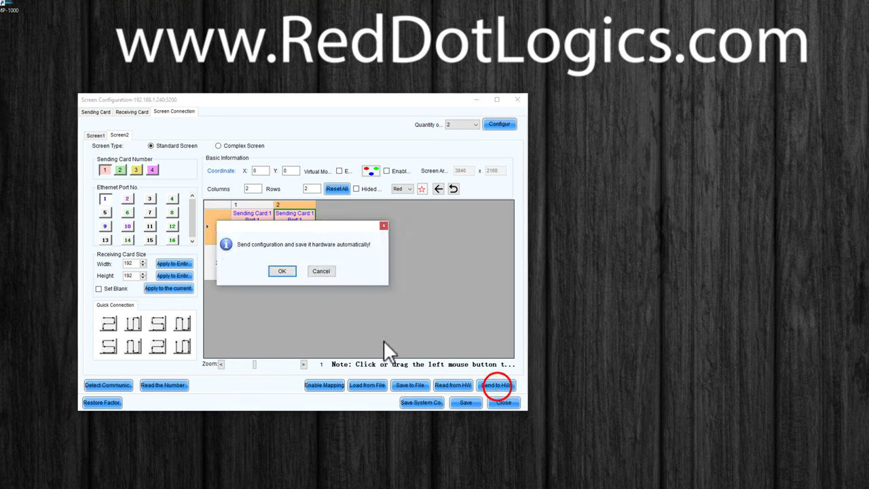
click(279, 271)
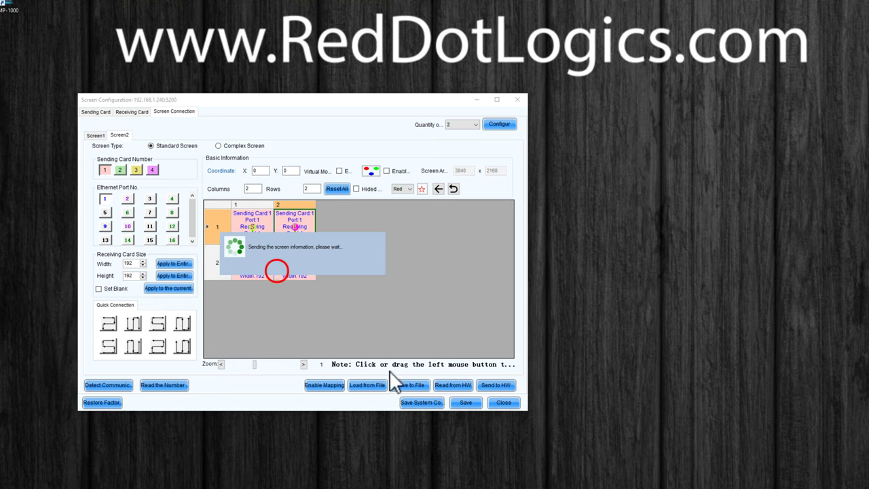
click(466, 402)
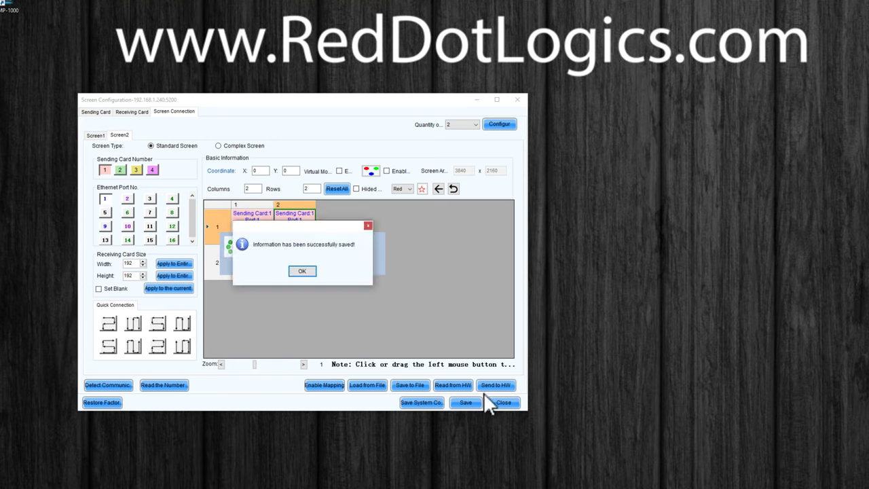
click(310, 270)
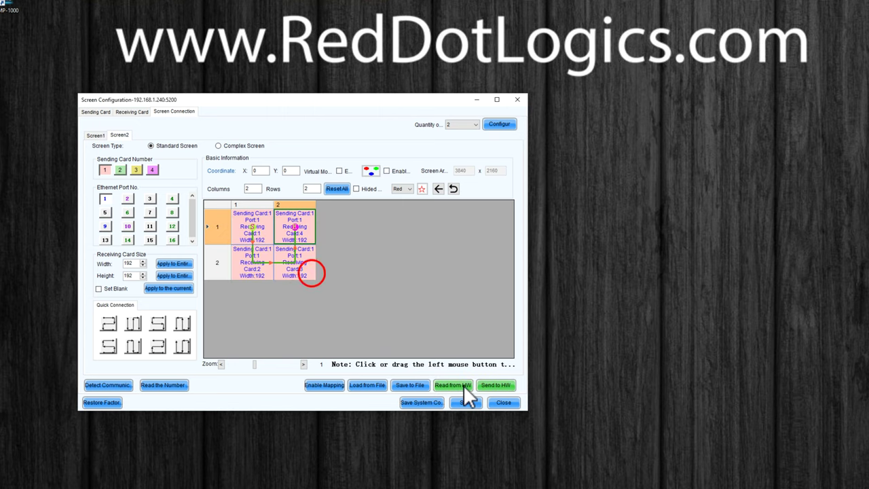
click(503, 403)
click(394, 174)
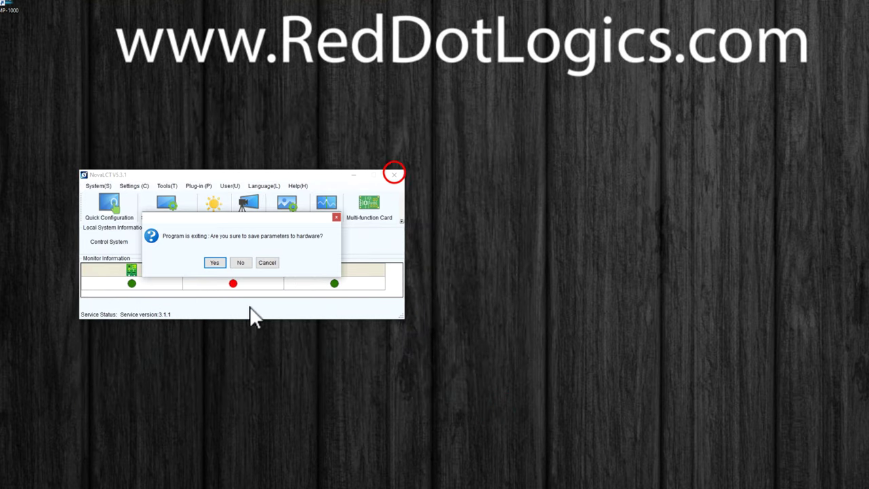
- Confirm saving parameters to hardware and disabling monitoring and the service on exit
click(219, 262)
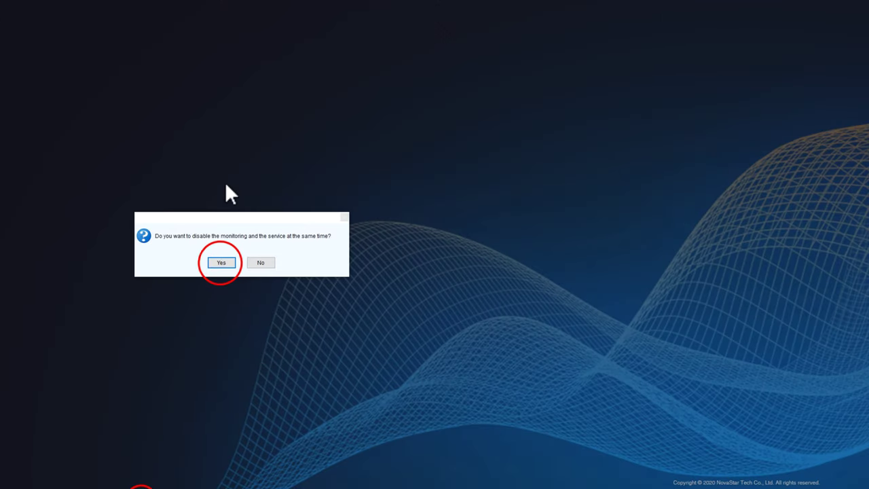
click(197, 310)
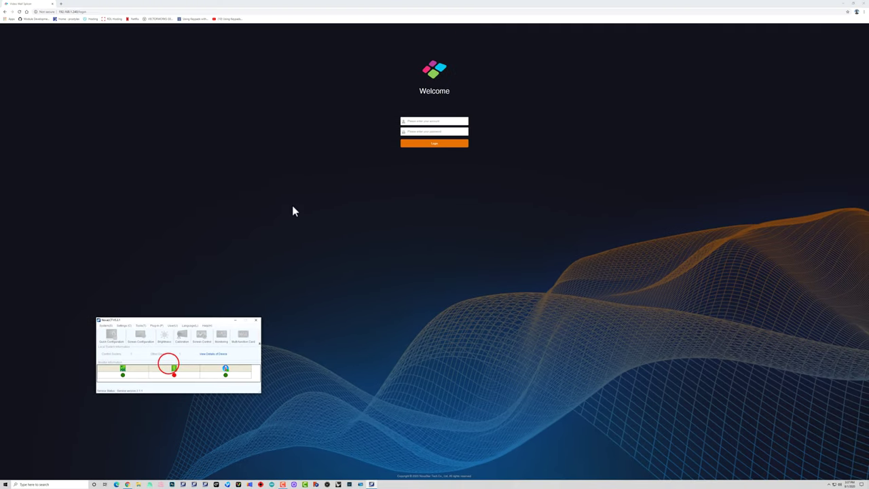
click(77, 11)
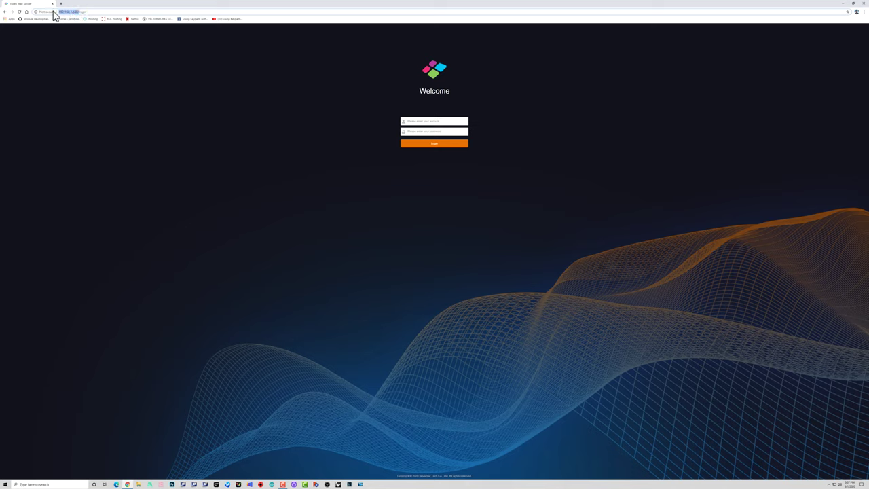
click(83, 13)
- Load the 192.168.1.248/login page in Chrome and start entering the account name
click(85, 12)
drag(87, 12, 52, 5)
click(98, 46)
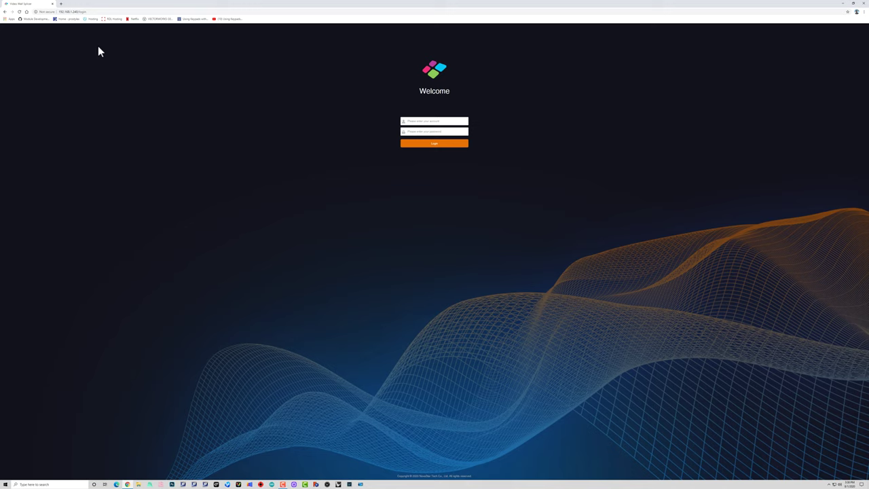
click(417, 121)
text(ad)
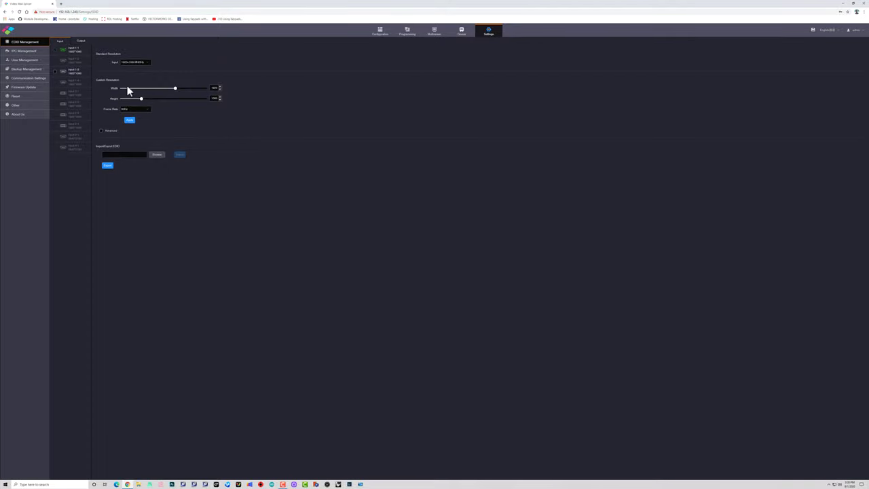
- Open EDID Management, select input 1-1 at 1920×1080 60Hz, and check the output EDID tab
click(39, 42)
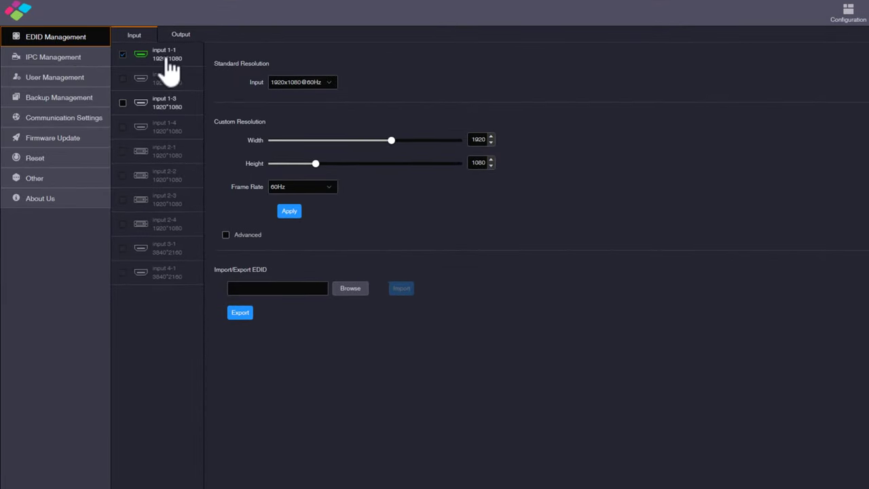
click(155, 50)
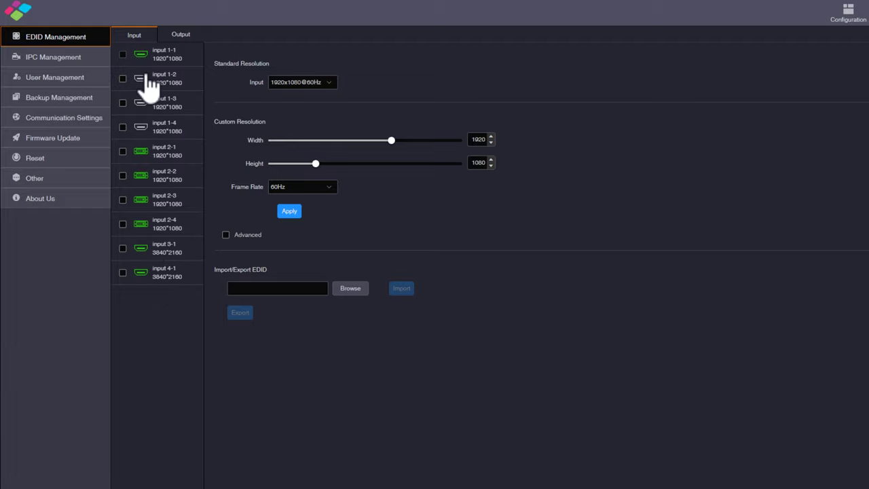
click(178, 39)
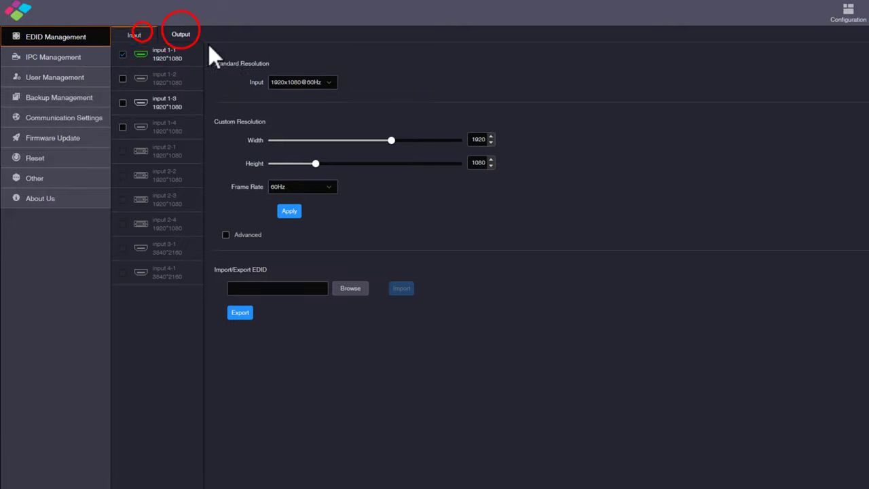
- Review input 1-1's resolution, frame rate and advanced timing, keeping 1920x1080@60Hz, then go to IPC Management
click(316, 82)
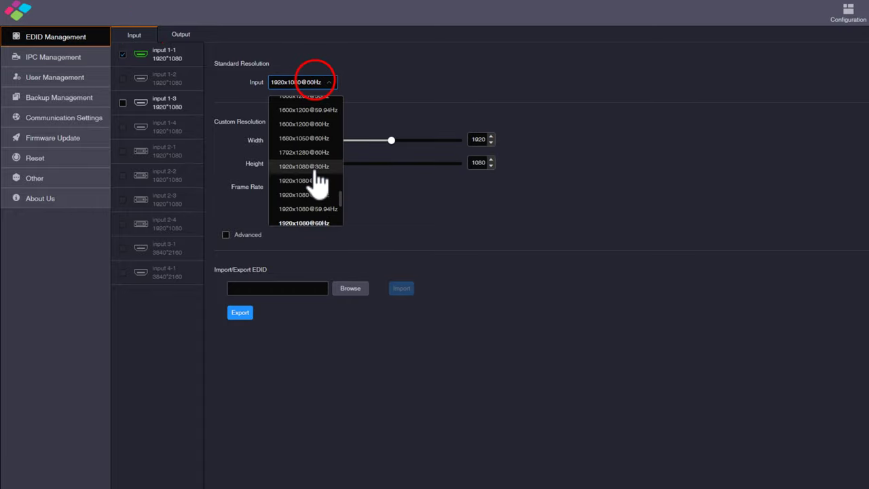
click(433, 115)
click(299, 186)
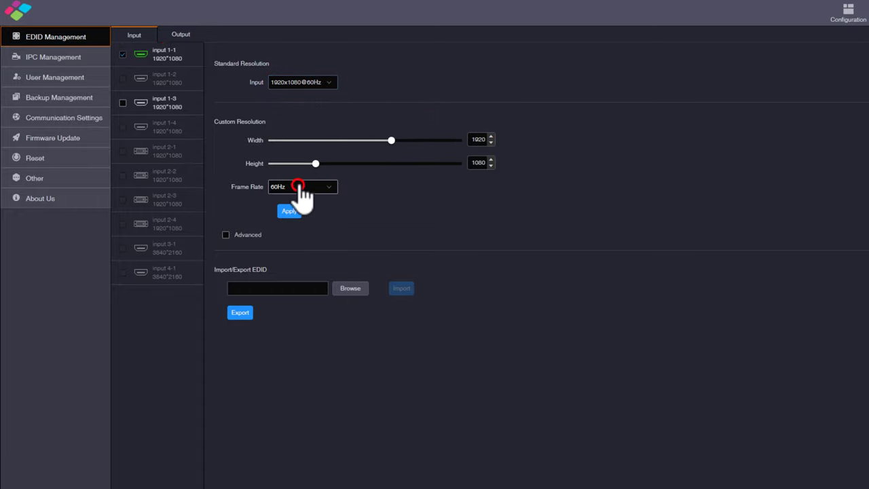
click(406, 263)
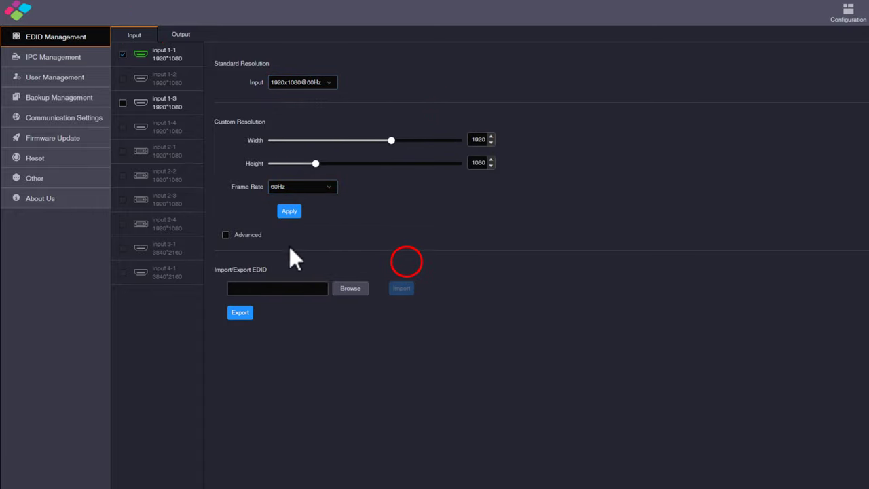
click(235, 234)
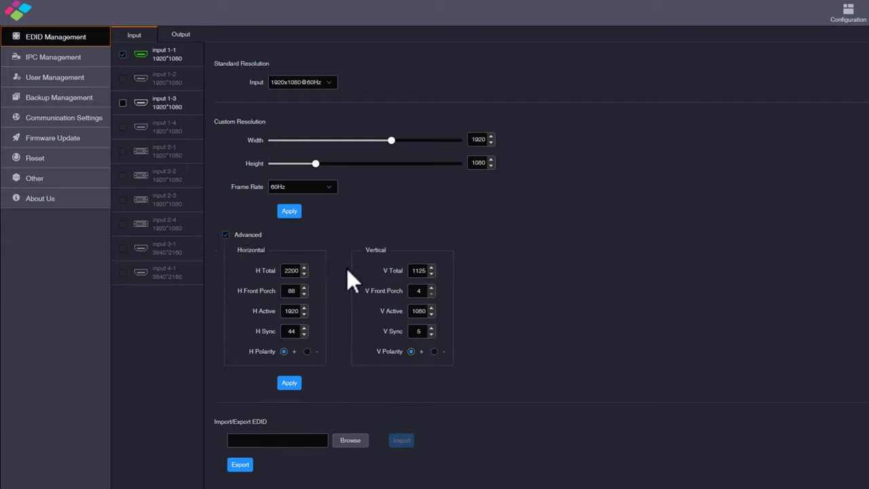
click(251, 235)
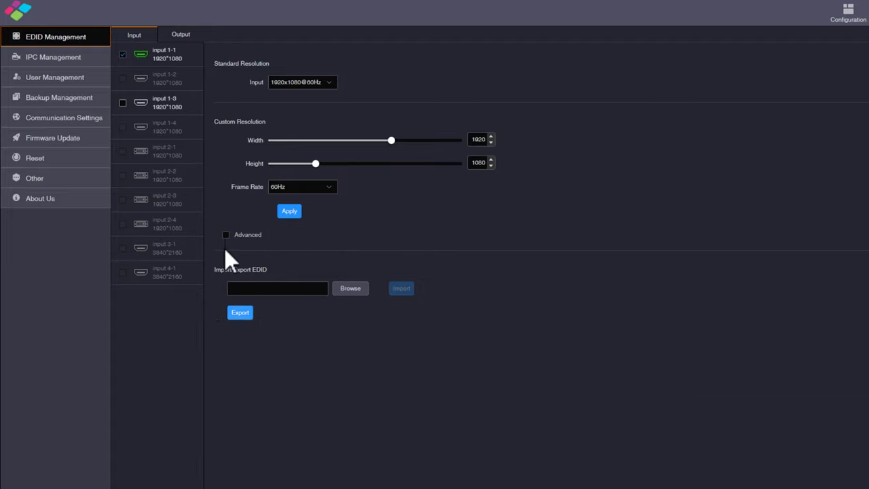
click(42, 58)
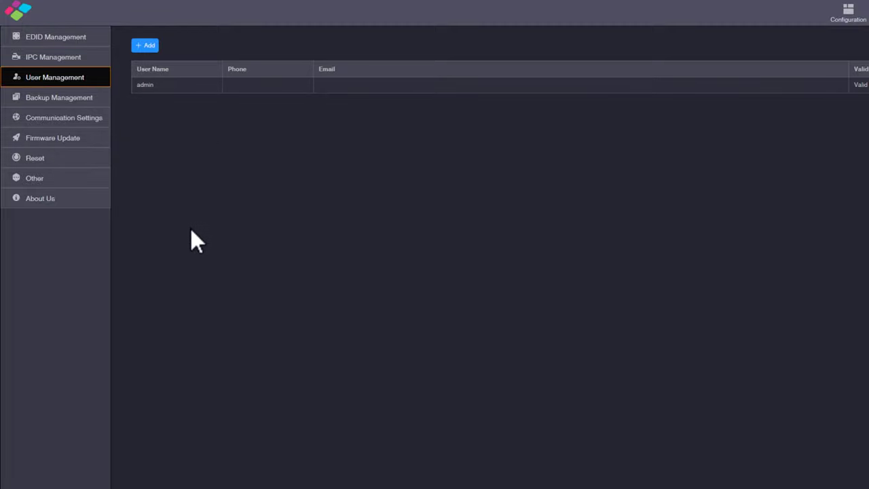
click(148, 45)
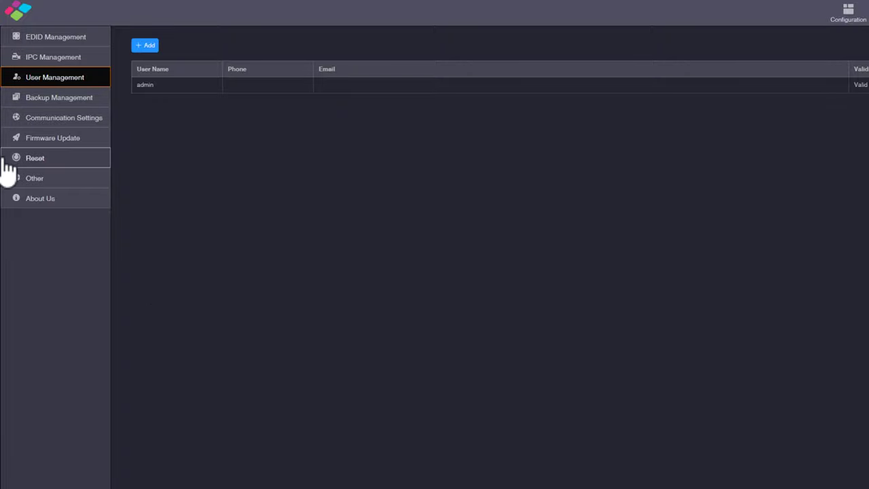
- Export the device configuration from Backup Management and view Communication Settings with IP 192.168.1.240
click(62, 99)
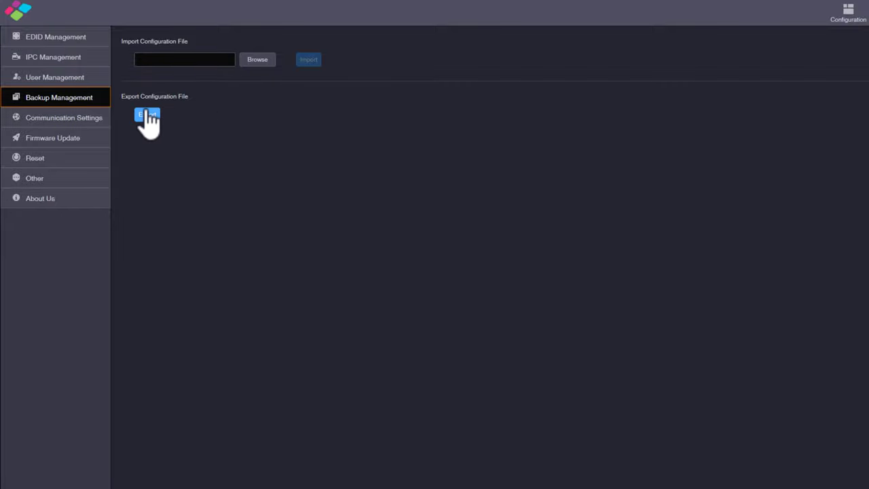
click(123, 99)
click(64, 120)
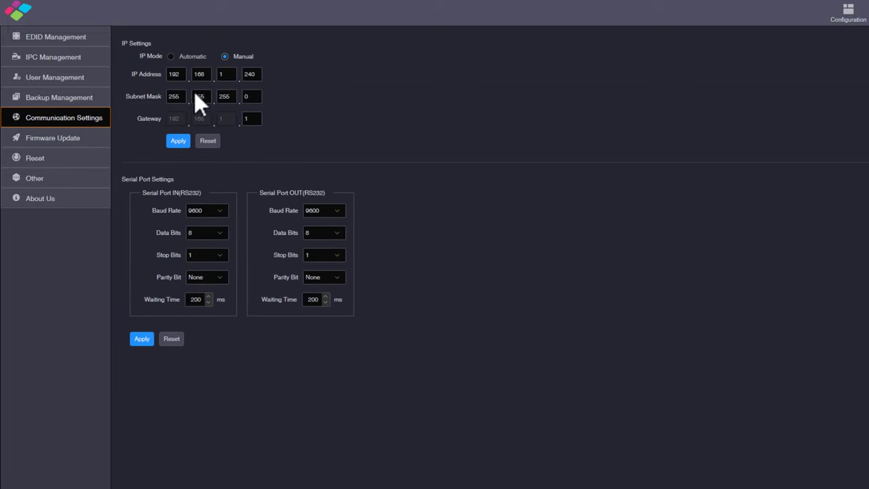
click(135, 48)
- On the Firmware Update page, pick DATA_H_Ctrl_V1.1.4.0.STD but cancel without loading it
click(47, 136)
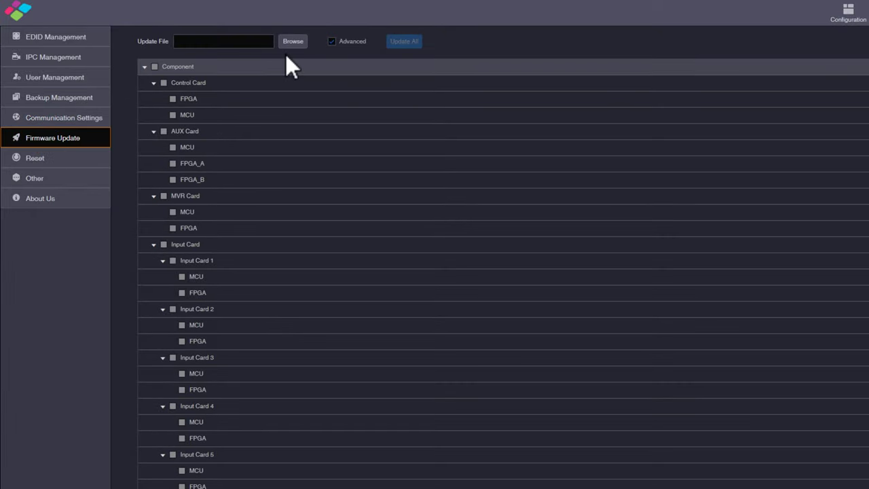
click(296, 41)
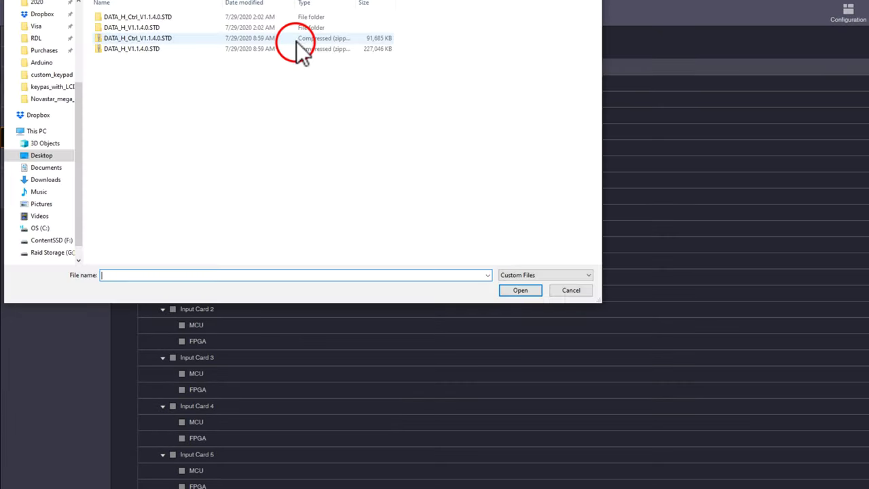
click(162, 39)
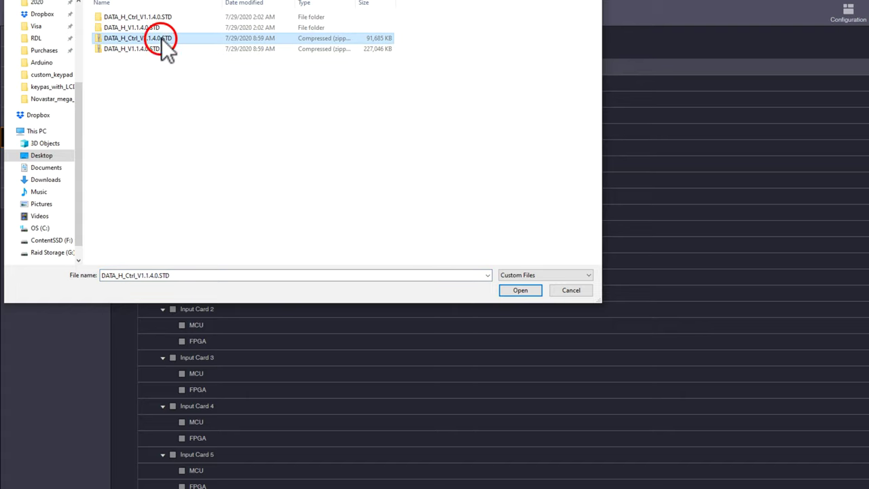
click(571, 291)
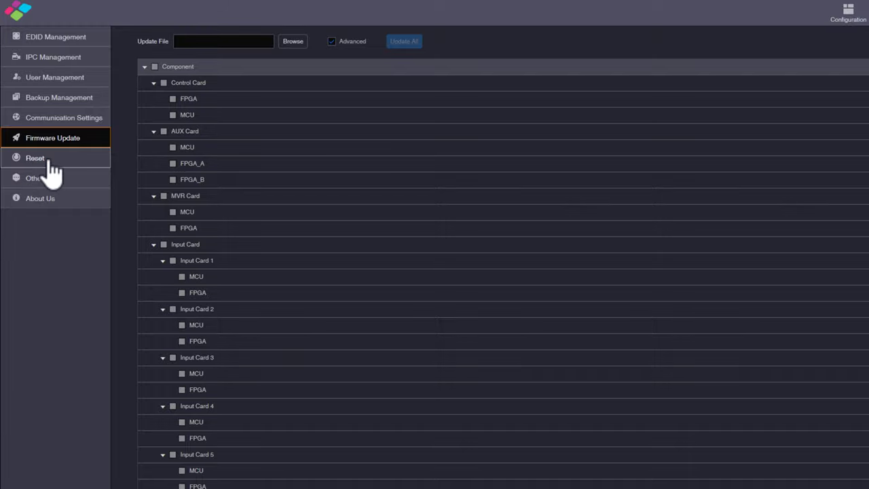
- View the Factory Reset options, then the Other page with 0.4 s Fade transitions and Genlock off
click(49, 163)
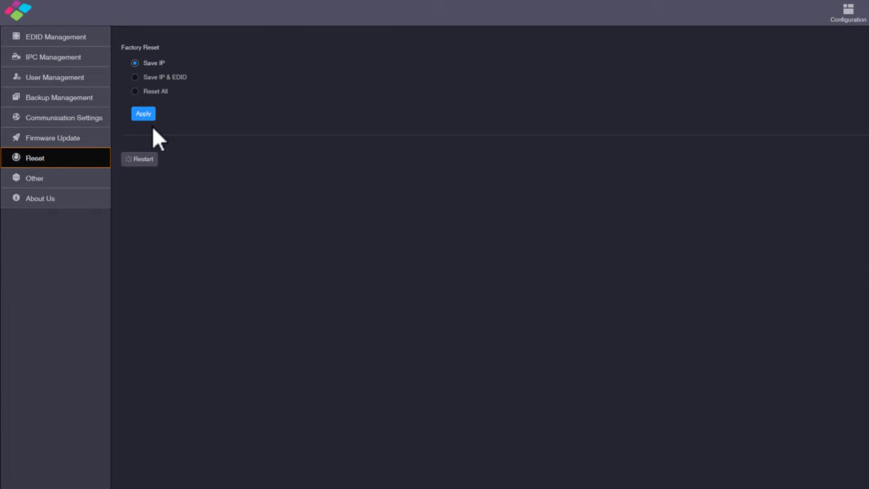
click(24, 181)
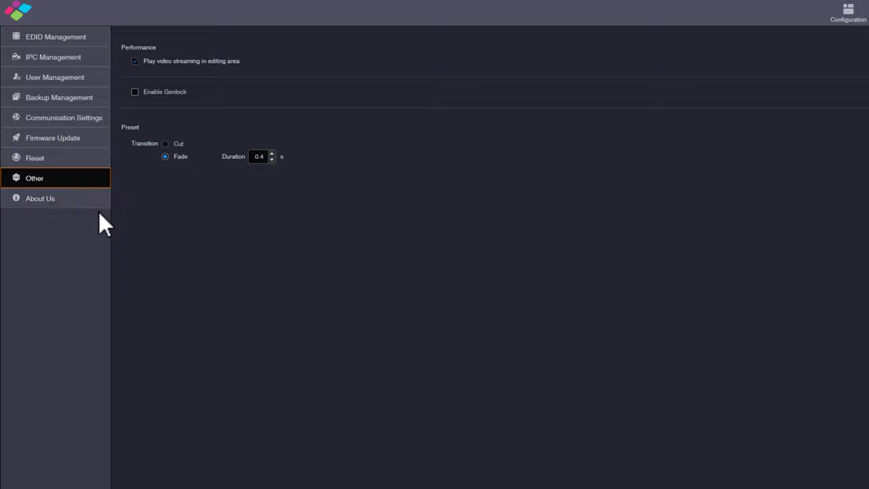
- Check the About Us version details, then view the Device chassis page with all statuses Normal
click(53, 199)
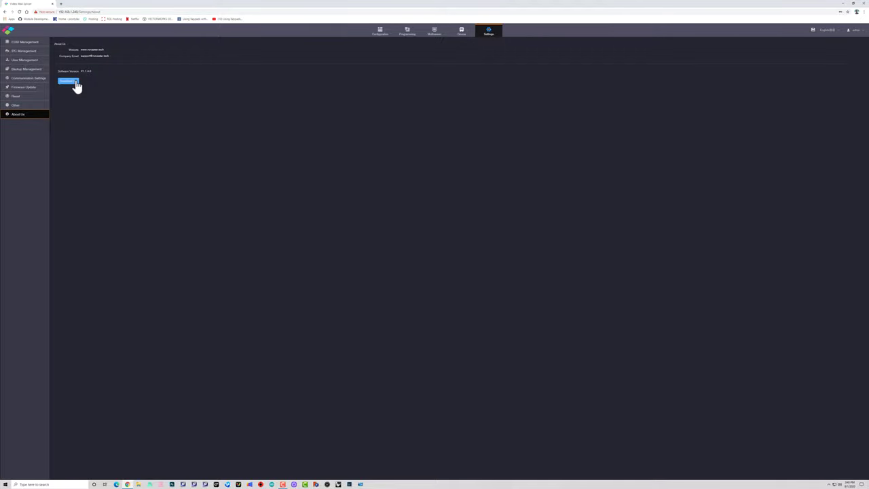
click(461, 33)
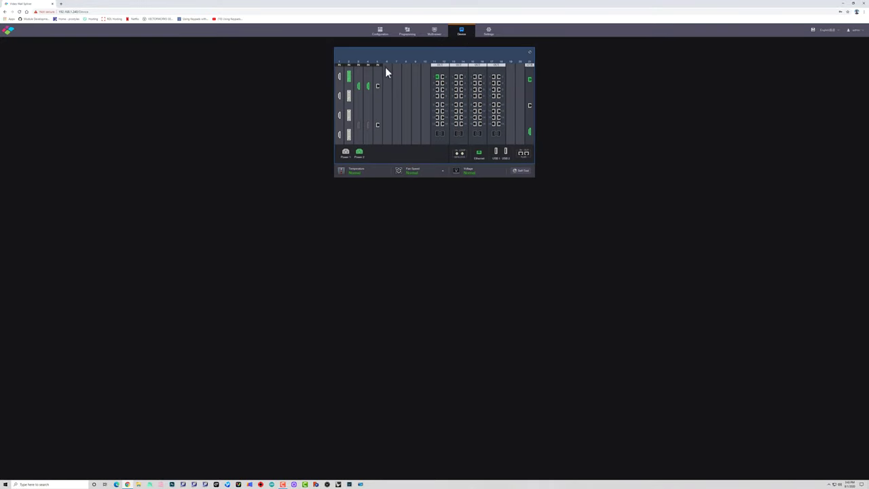
click(423, 53)
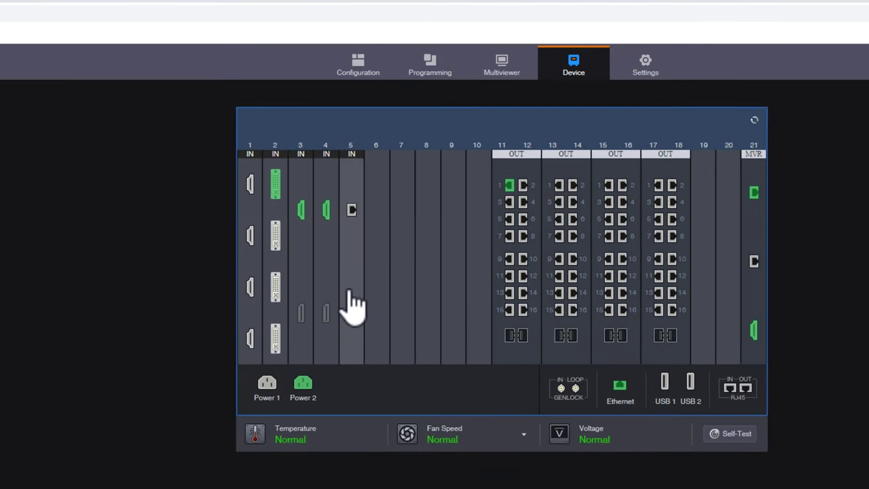
click(252, 278)
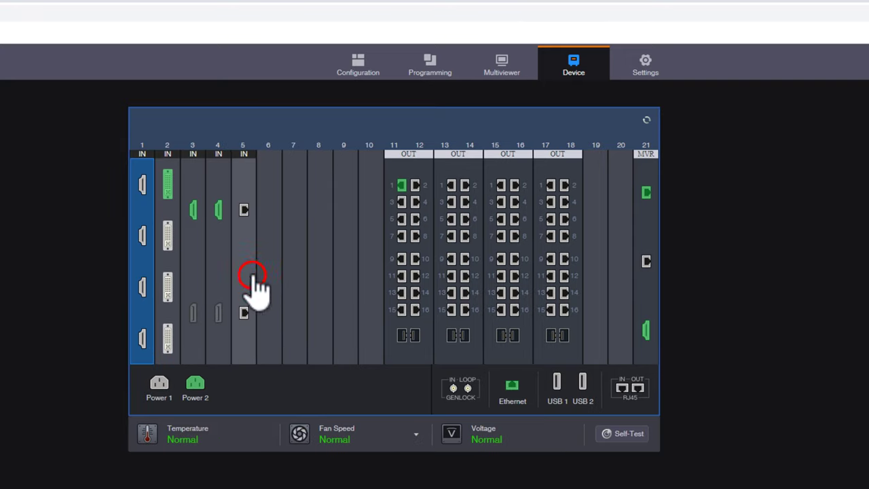
click(197, 253)
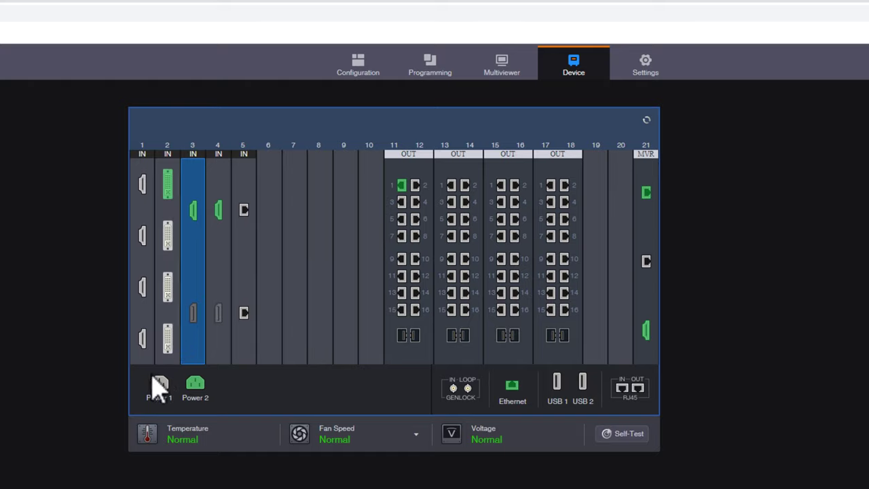
click(453, 396)
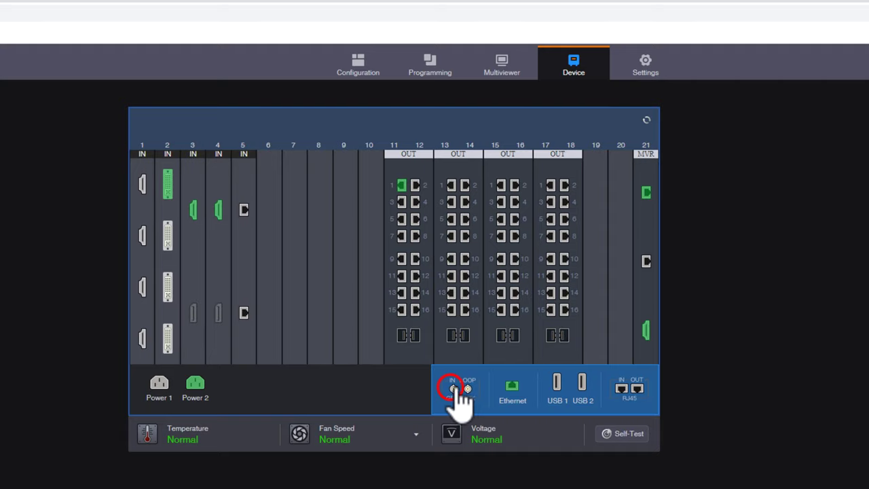
click(513, 388)
click(555, 384)
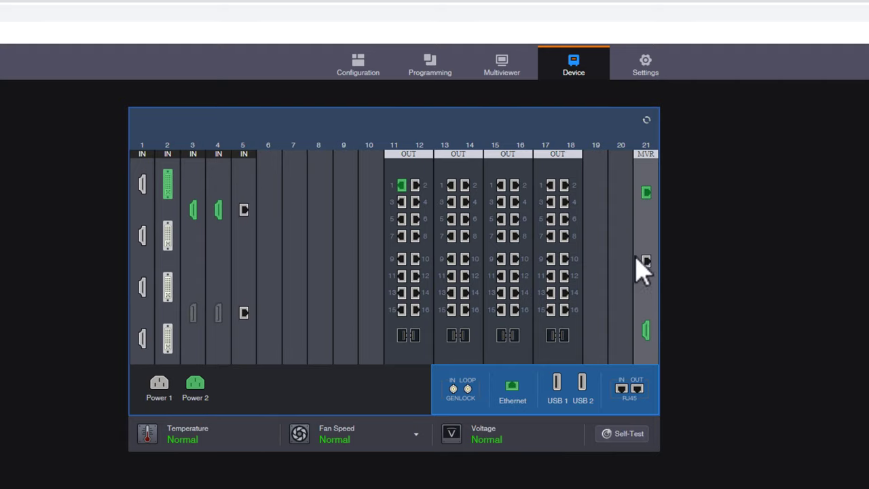
click(136, 186)
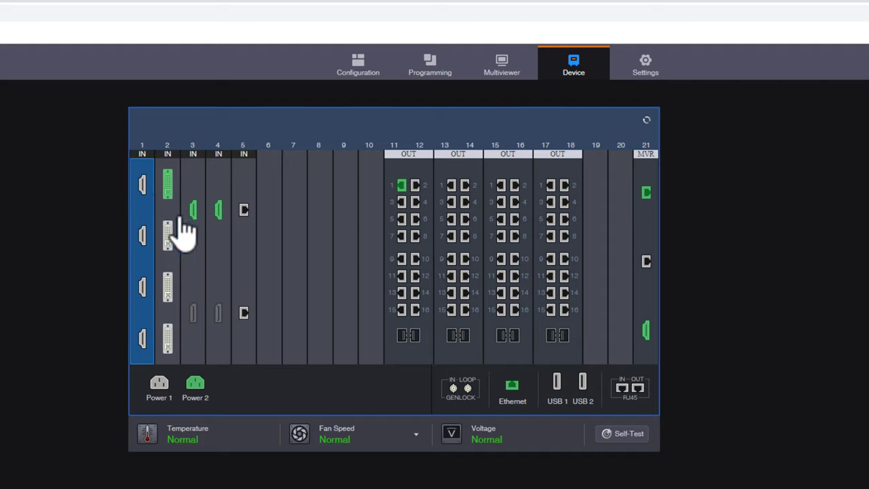
click(170, 196)
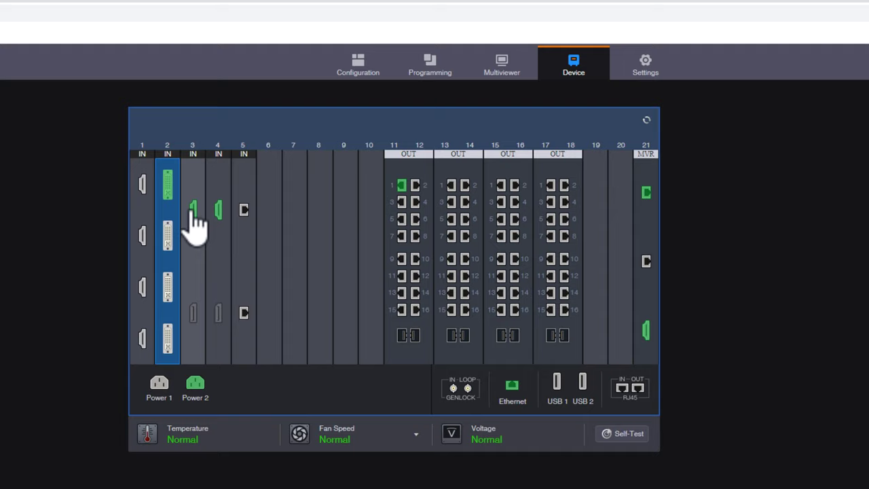
click(193, 210)
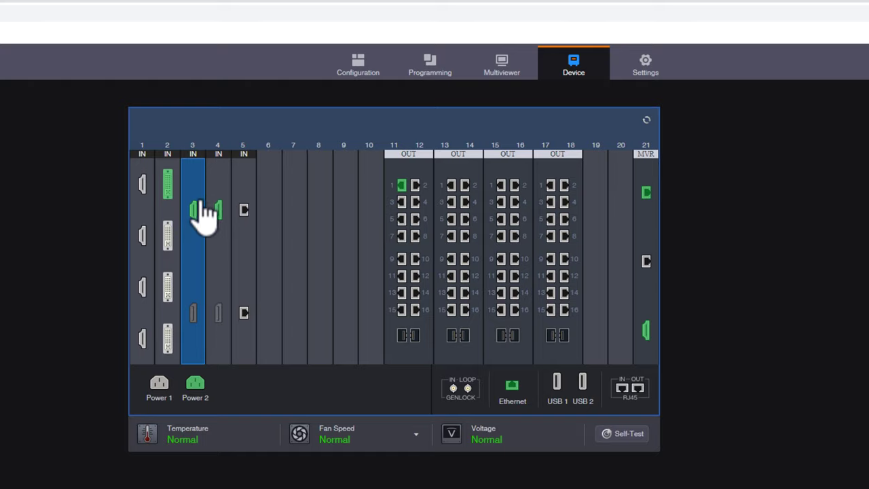
click(243, 209)
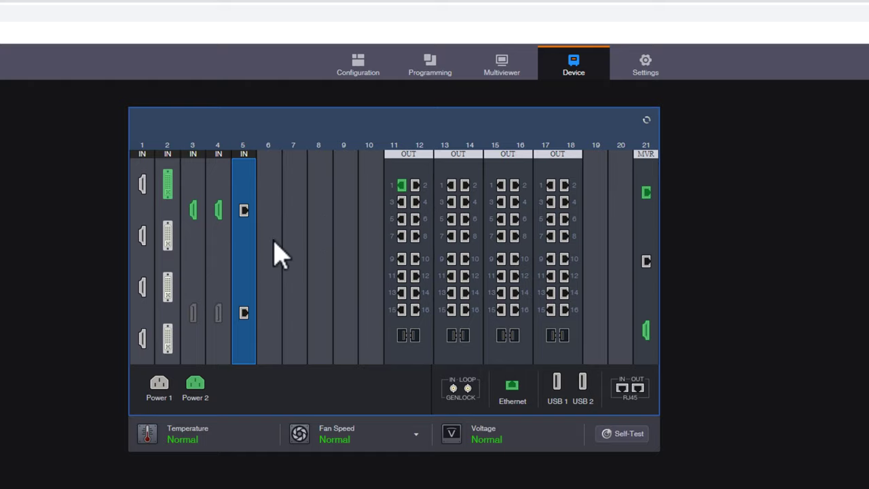
- Inspect the output card in slots 11–12, then open the Multiviewer page showing Screen 1 and Screen 2
click(419, 184)
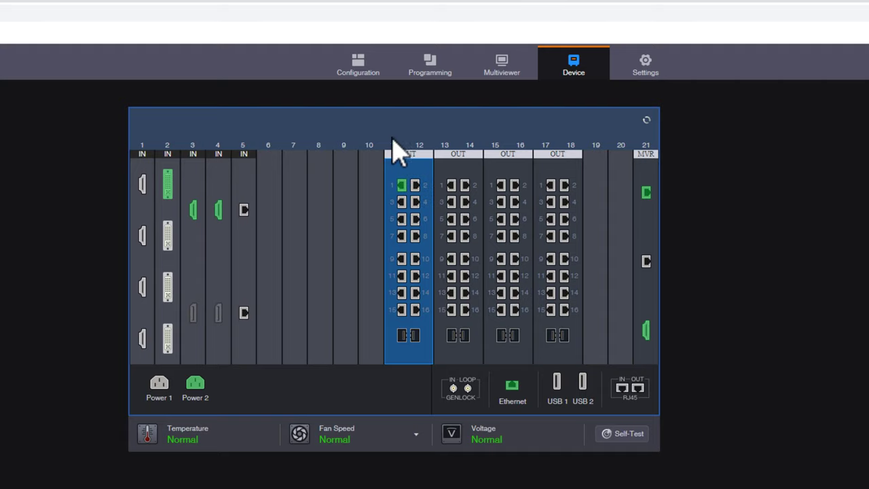
click(619, 144)
click(402, 336)
- List only inputs with live signals in the multiviewer's Input tab
click(507, 70)
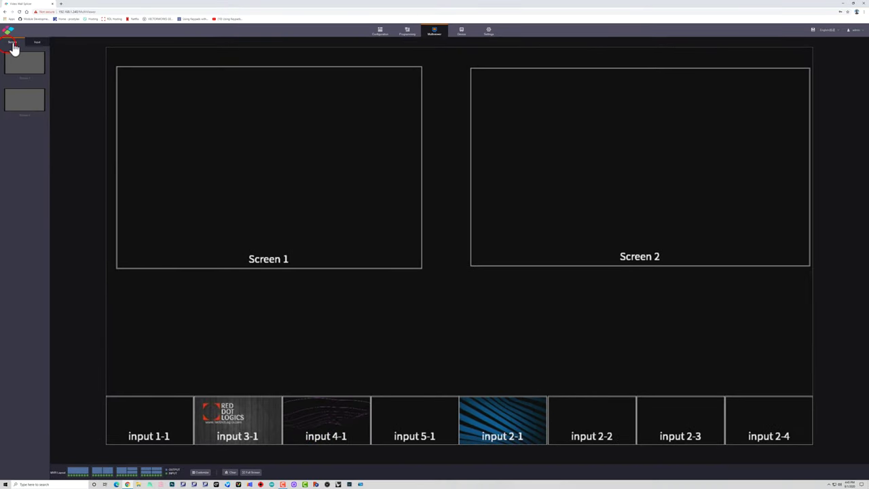
click(39, 42)
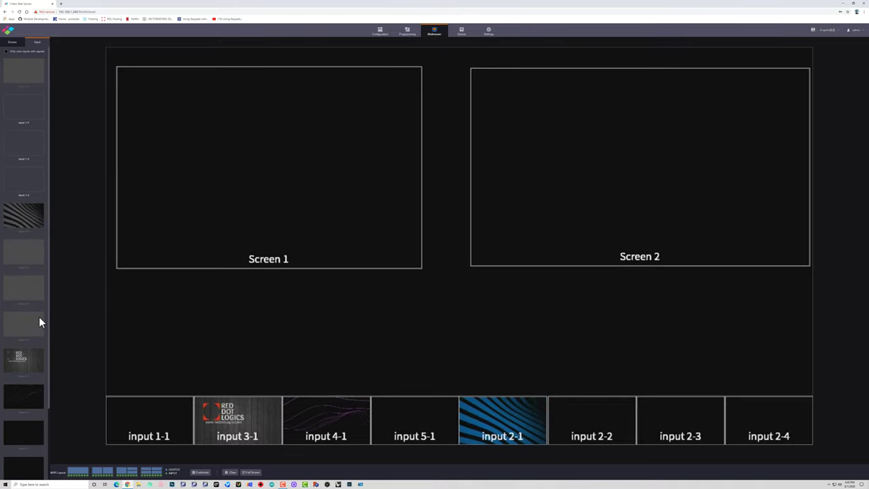
click(7, 52)
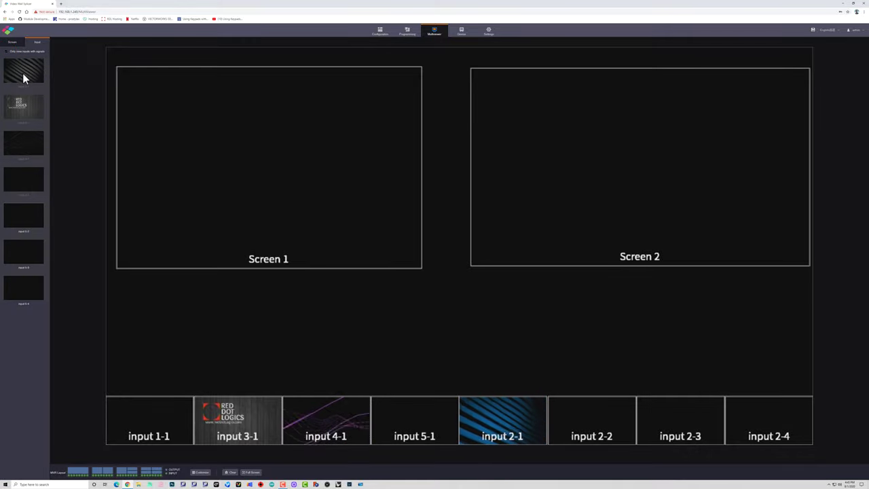
- Close input 2-1's tile and drag input 2-1 onto input 5-1's tile, then select both screen windows
drag(23, 73, 138, 266)
mouse_move(232, 414)
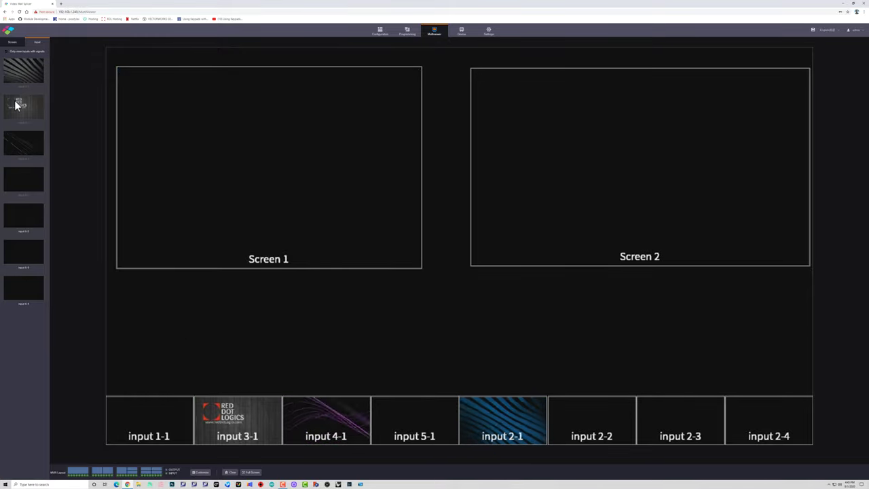
mouse_move(490, 411)
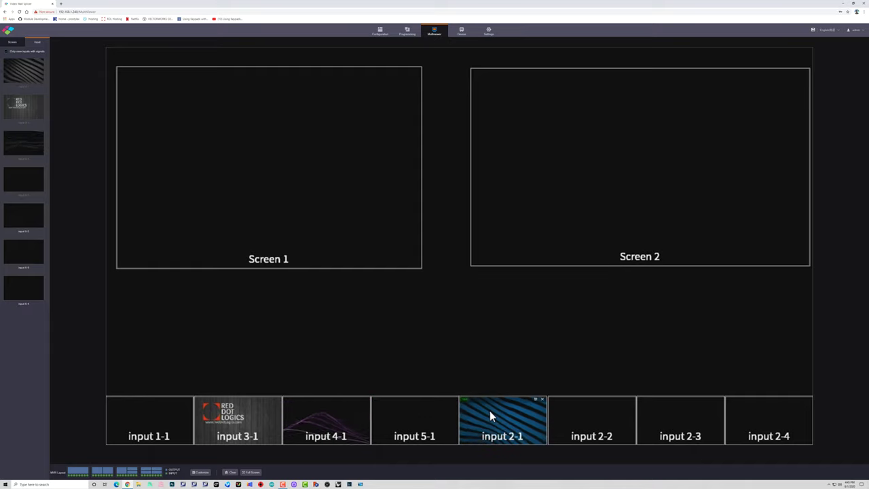
click(542, 399)
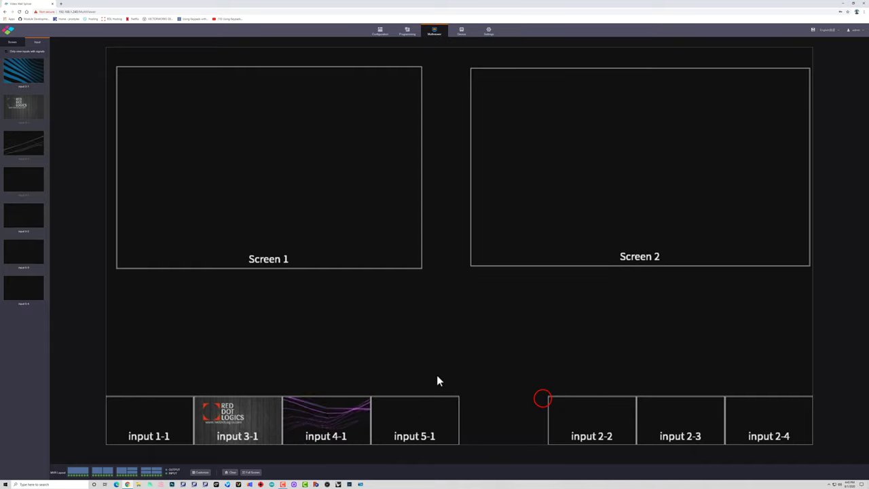
click(29, 66)
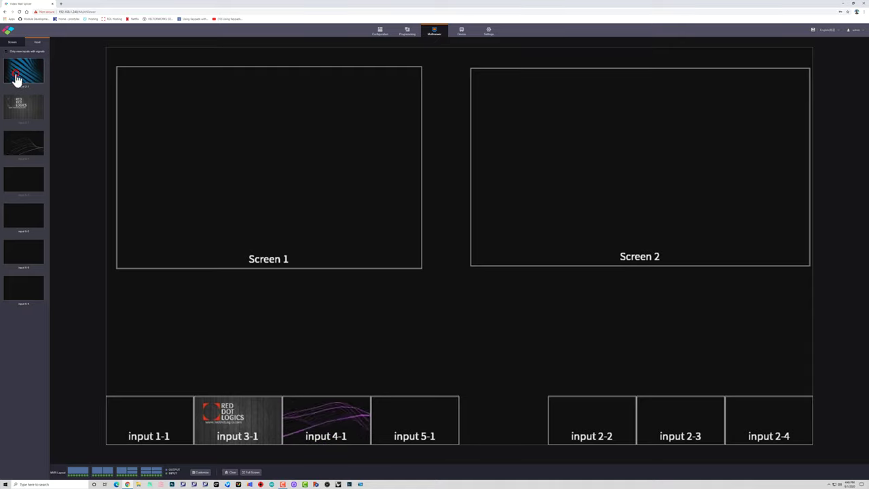
mouse_move(20, 78)
mouse_down()
mouse_move(116, 135)
mouse_move(233, 341)
mouse_move(374, 394)
mouse_move(414, 418)
mouse_up()
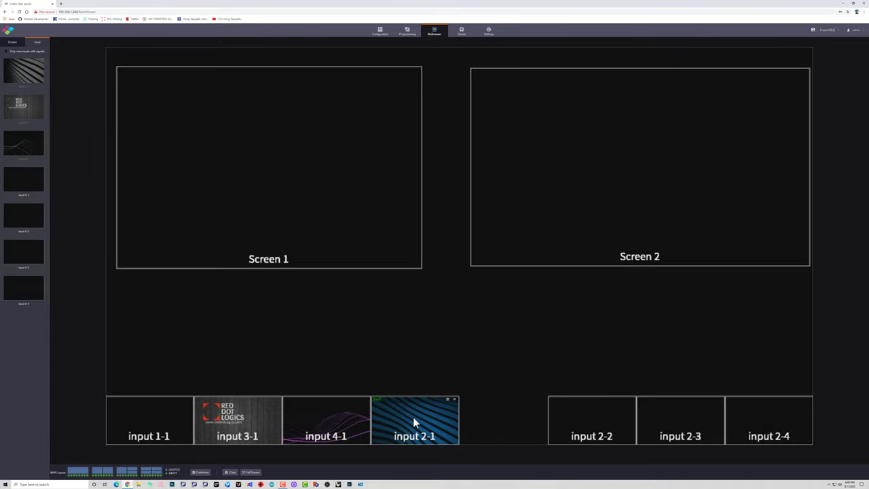
click(265, 215)
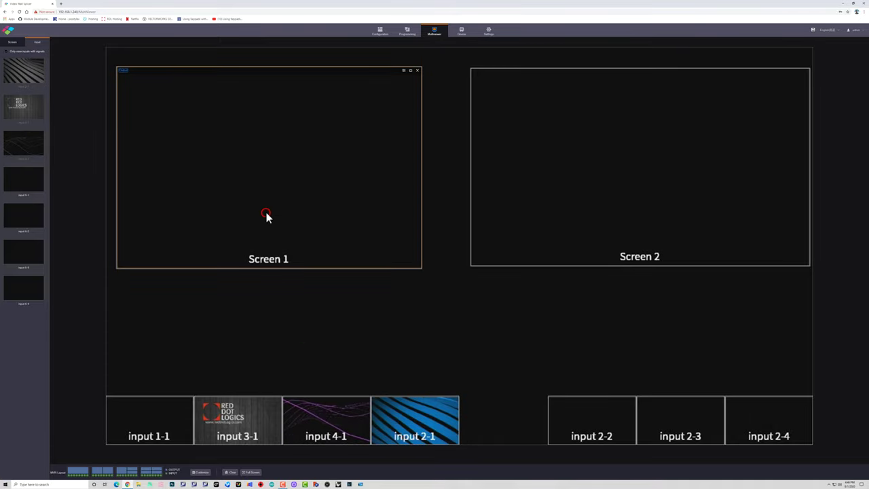
click(519, 189)
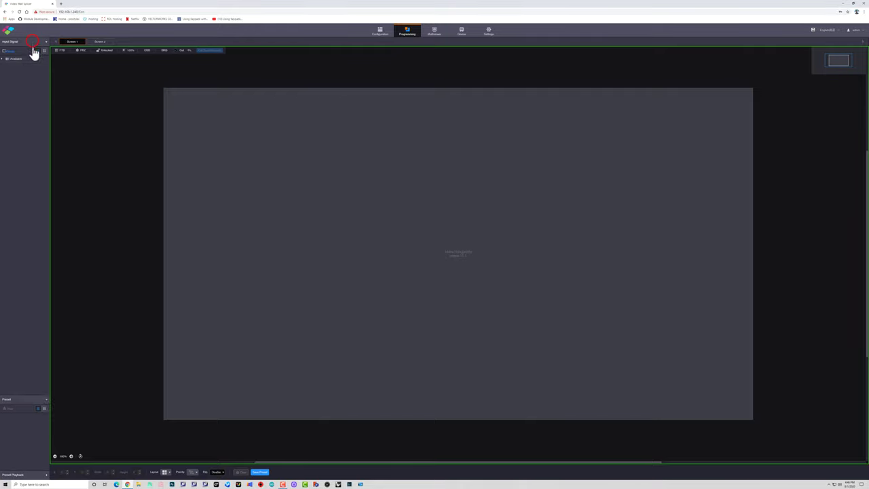
- Stack input 2-1 above input 3-1 on Screen 1, with input 4-1 beside them enlarged to 2660×1496
click(5, 59)
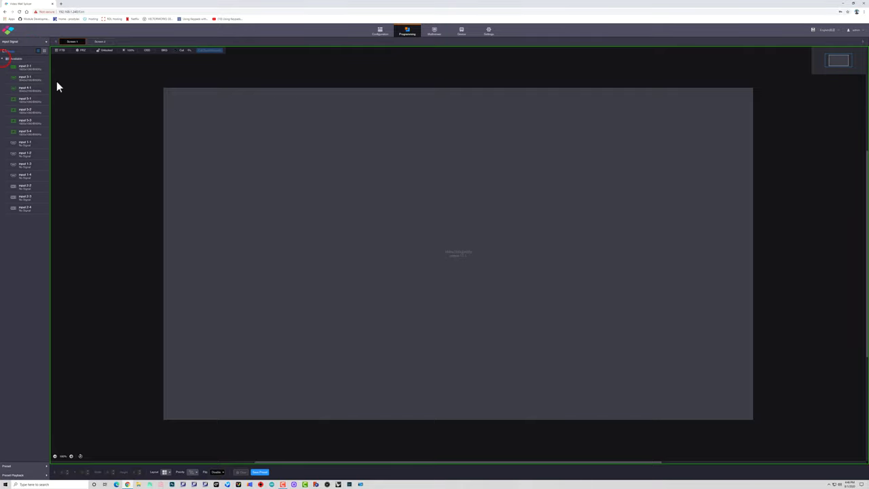
drag(28, 68, 270, 133)
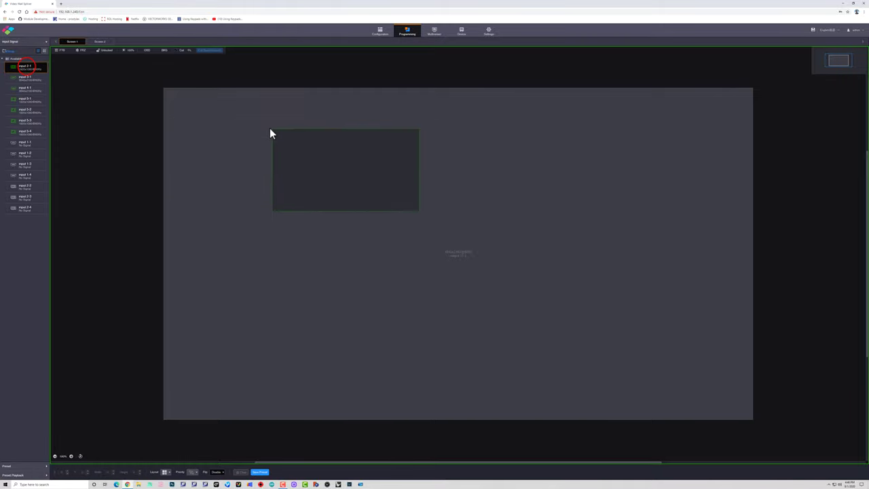
click(23, 79)
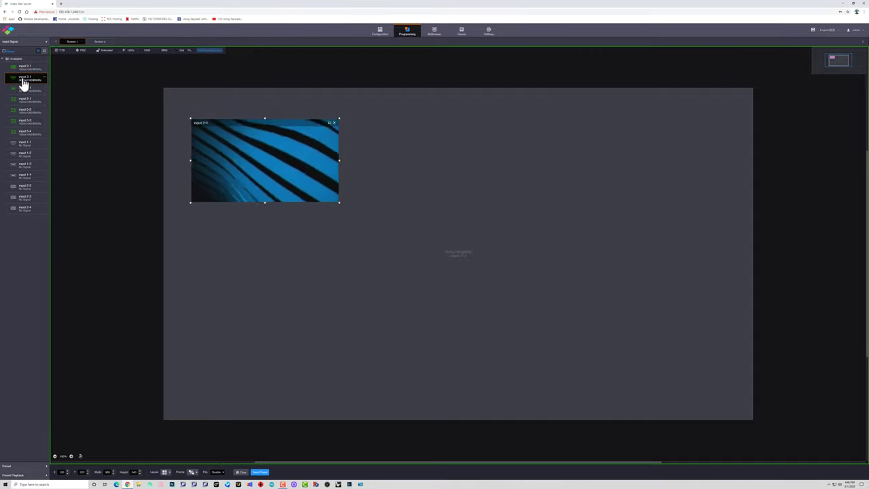
drag(23, 81, 189, 222)
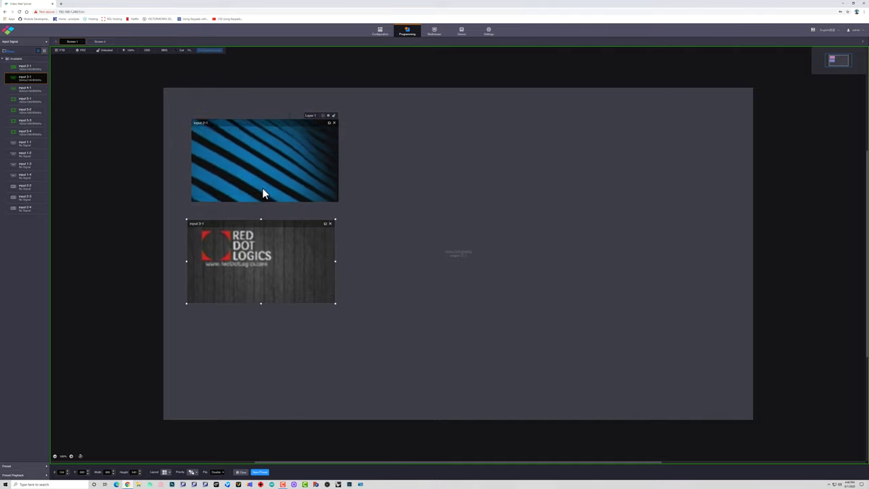
drag(280, 224, 282, 213)
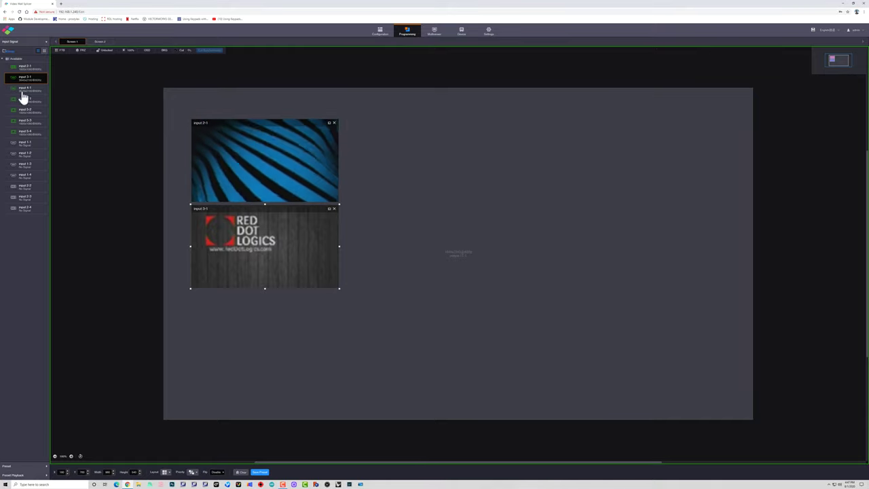
drag(25, 89, 338, 119)
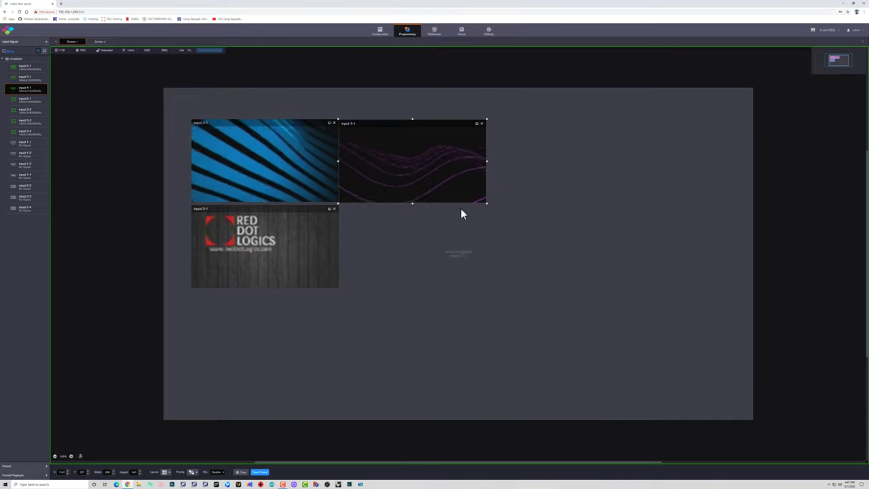
drag(487, 203, 748, 350)
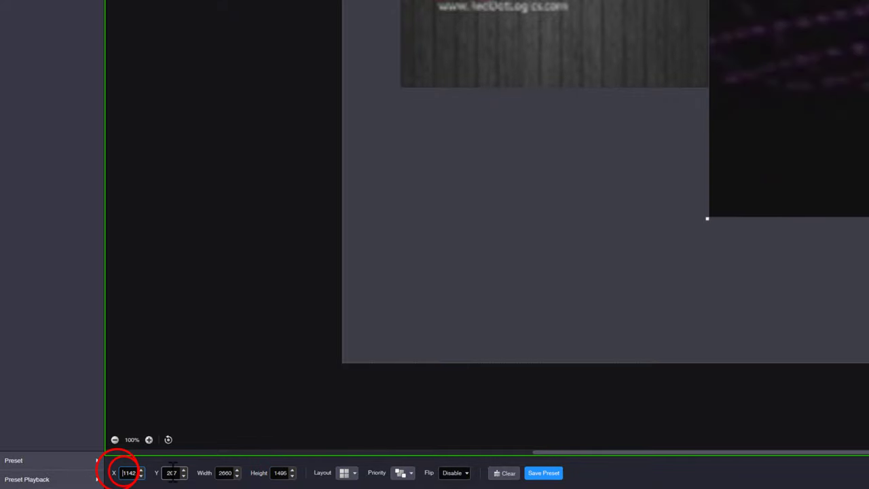
- Split Screen 1 into a 2x2 layout filled with inputs 4-1, 2-1 and 3-1, then switch to Resolume
click(348, 473)
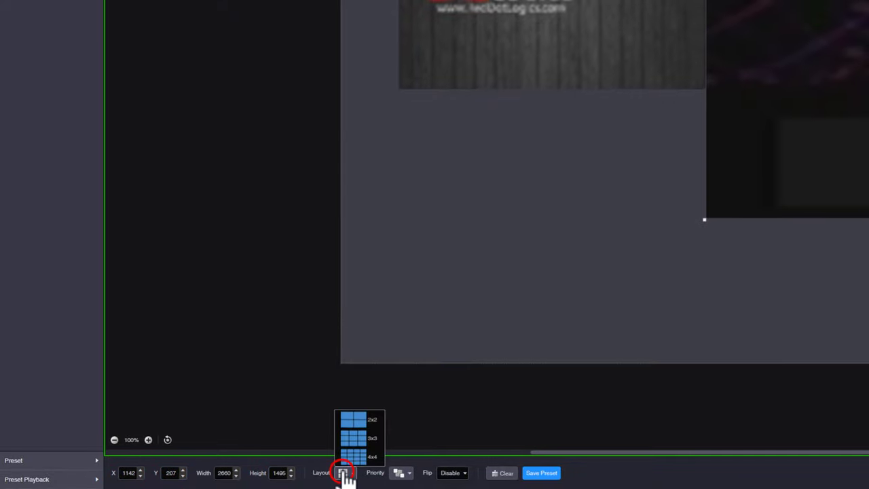
click(354, 435)
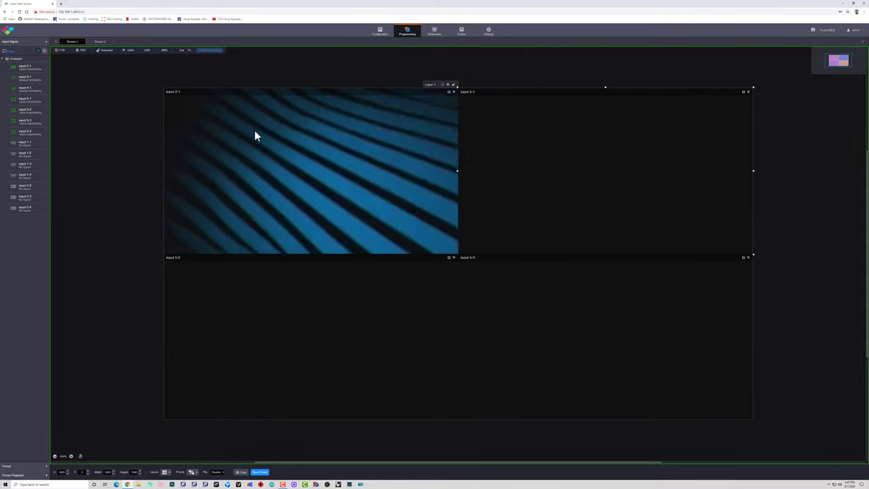
drag(23, 89, 504, 115)
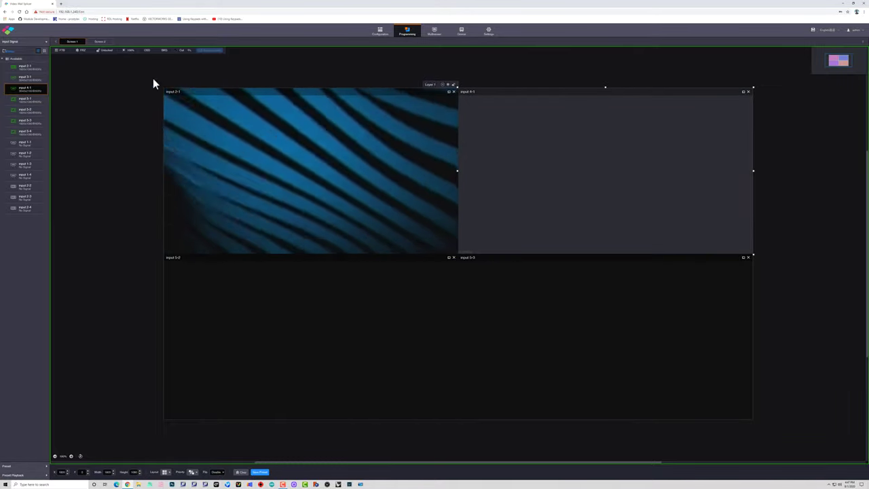
drag(27, 83, 235, 312)
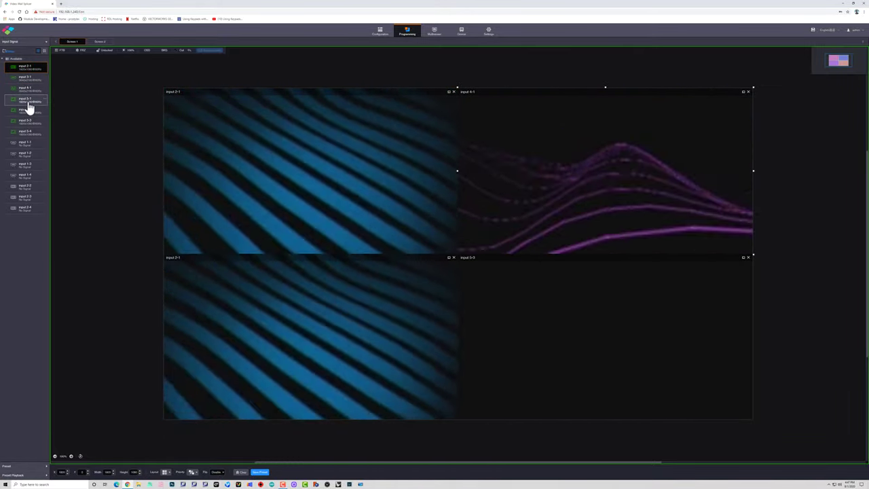
drag(27, 107, 541, 288)
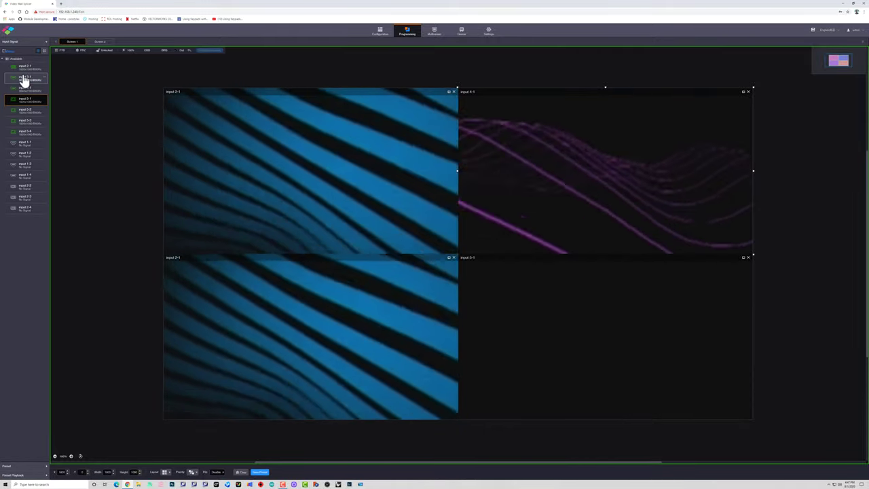
drag(26, 72, 526, 318)
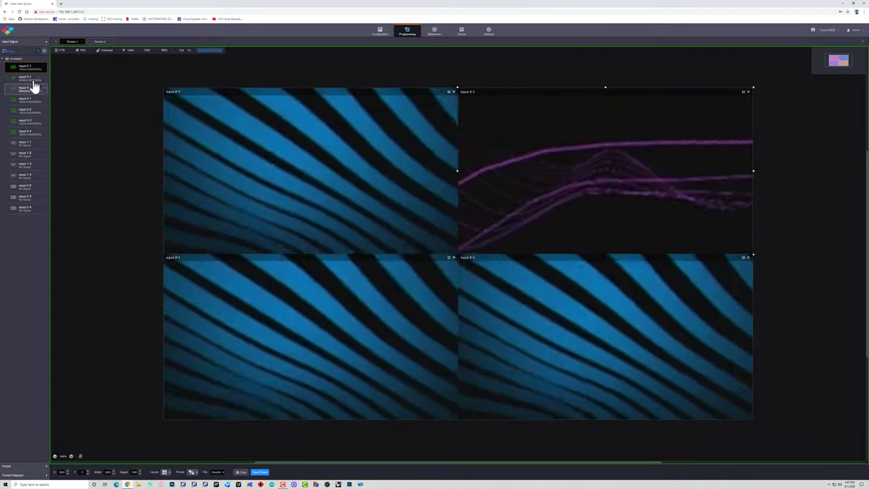
drag(32, 81, 215, 294)
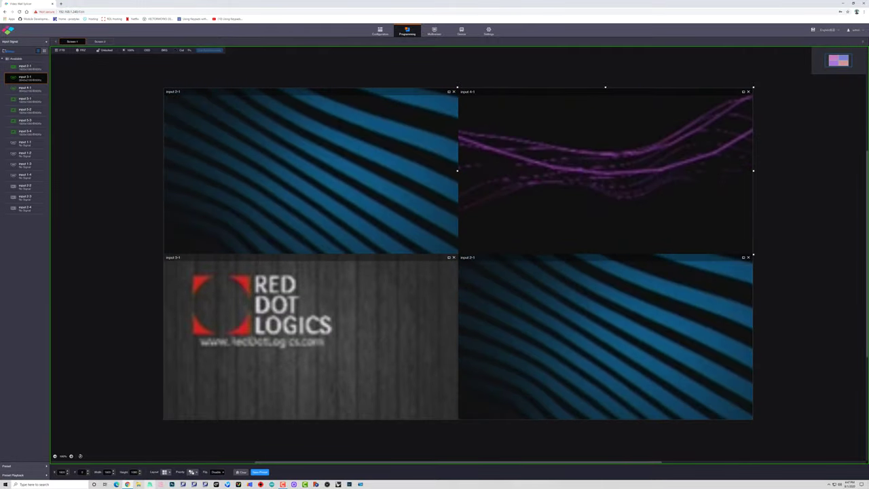
click(147, 485)
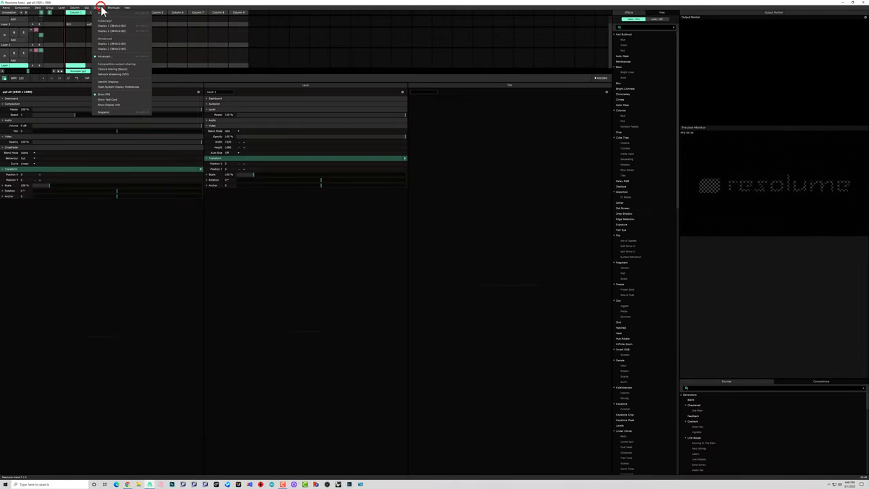
- Save Resolume's advanced output settings, show the test card, and minimize Resolume
click(112, 58)
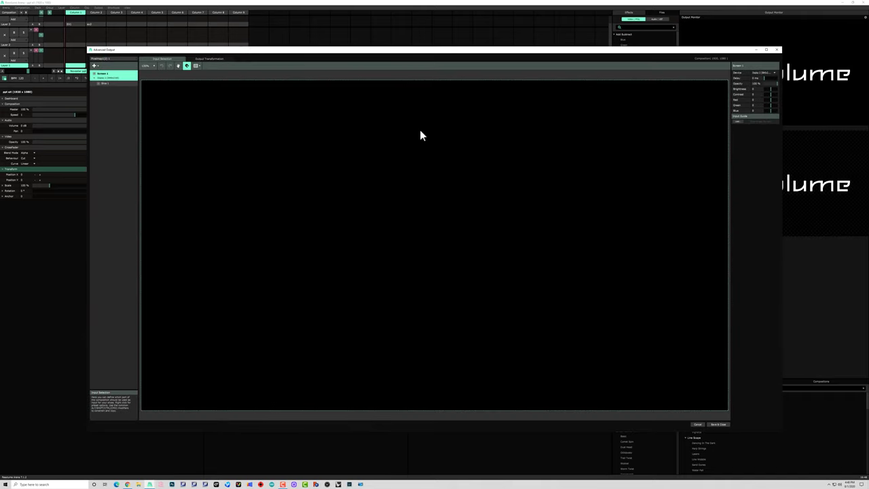
click(714, 424)
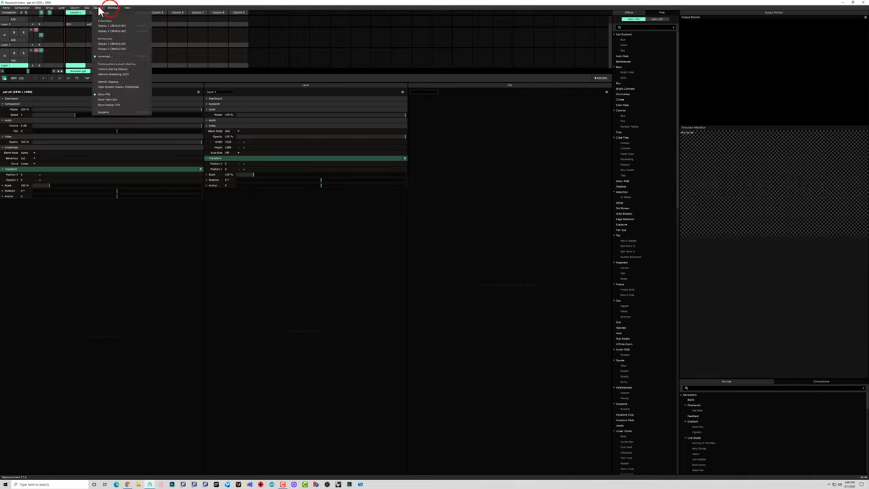
click(113, 100)
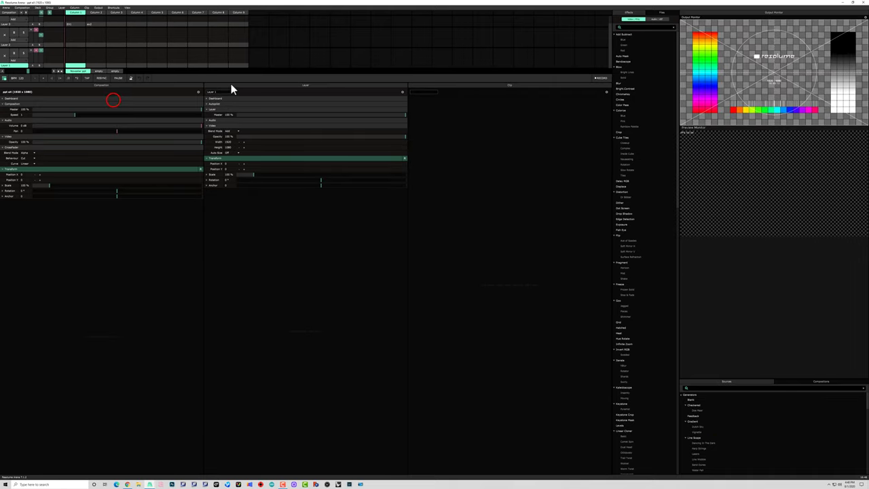
click(841, 3)
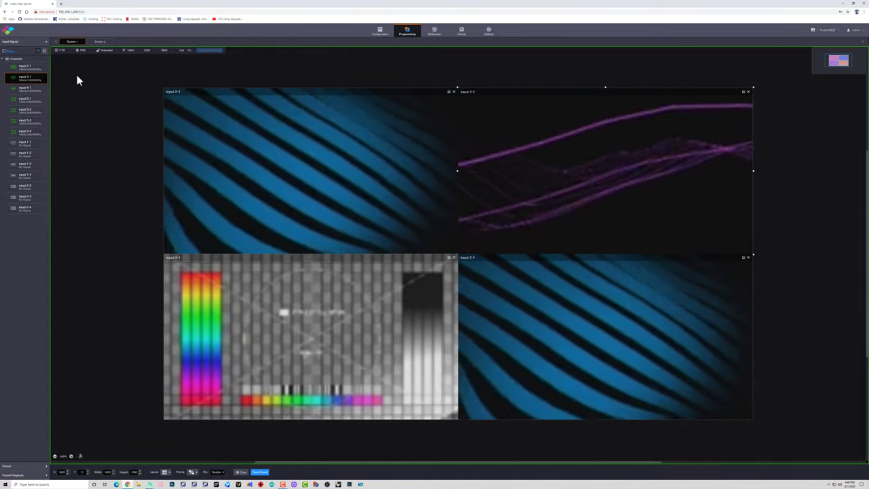
- Expand the Preset panel in the Programming sidebar to show the empty preset list
click(102, 41)
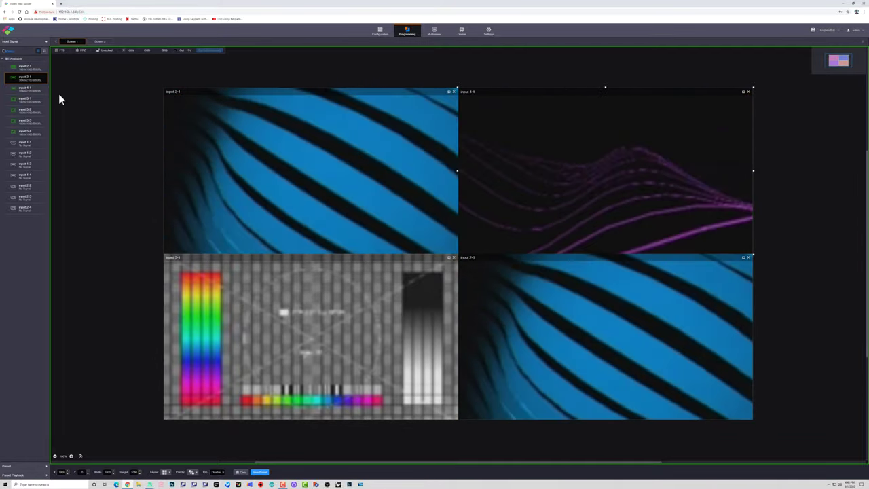
click(28, 467)
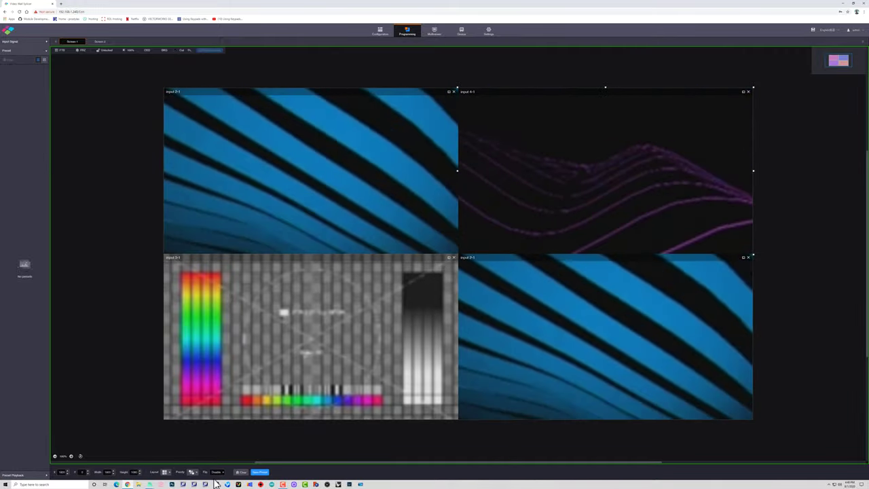
- Save the current four-window layout as Preset 1
click(261, 471)
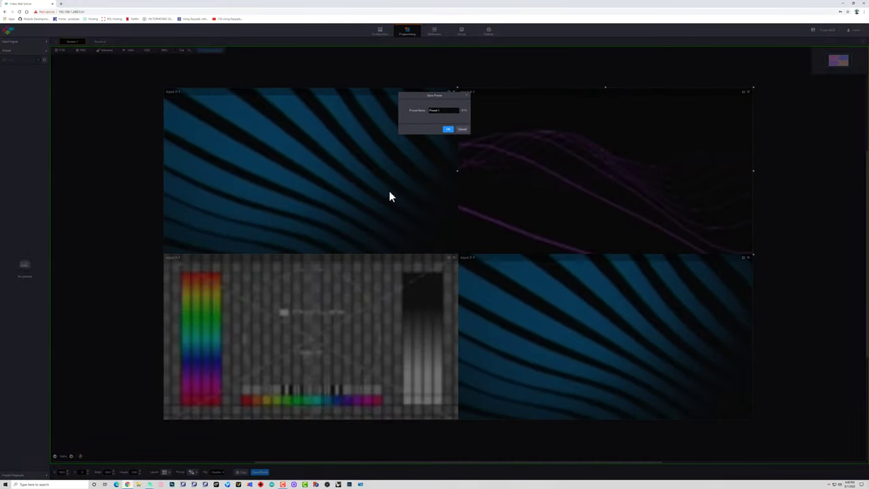
triple_click(445, 110)
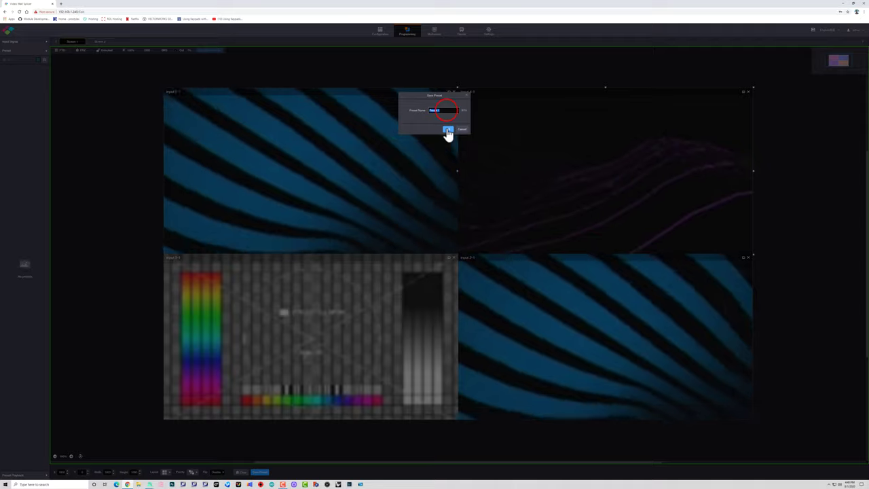
click(448, 129)
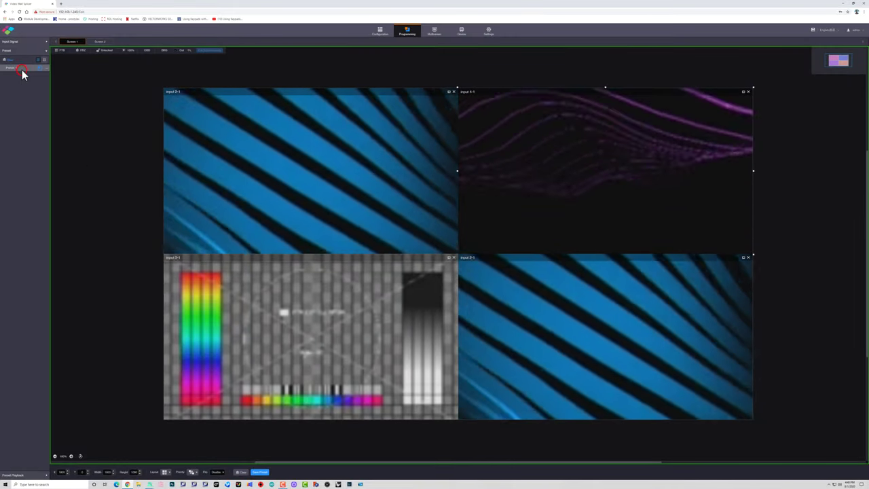
- Remove the top-left input 2-1 window, widen input 4-1 across the top half, and save as Preset 2
click(22, 69)
click(281, 149)
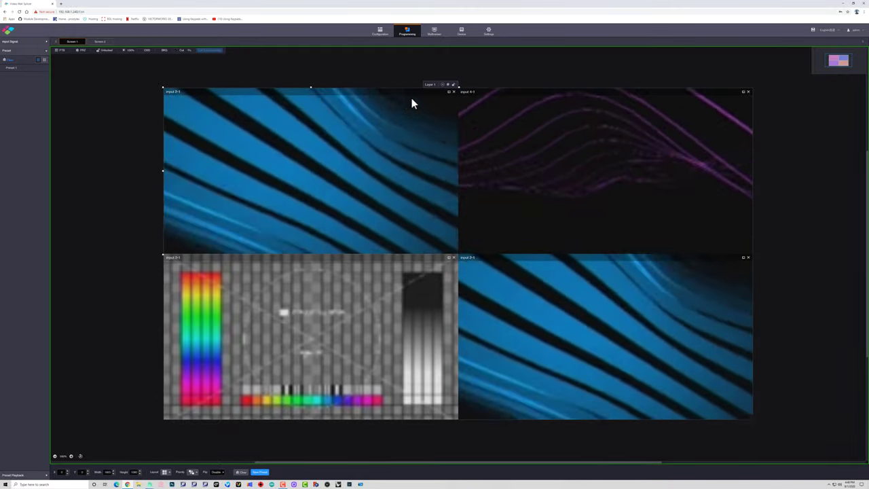
click(454, 91)
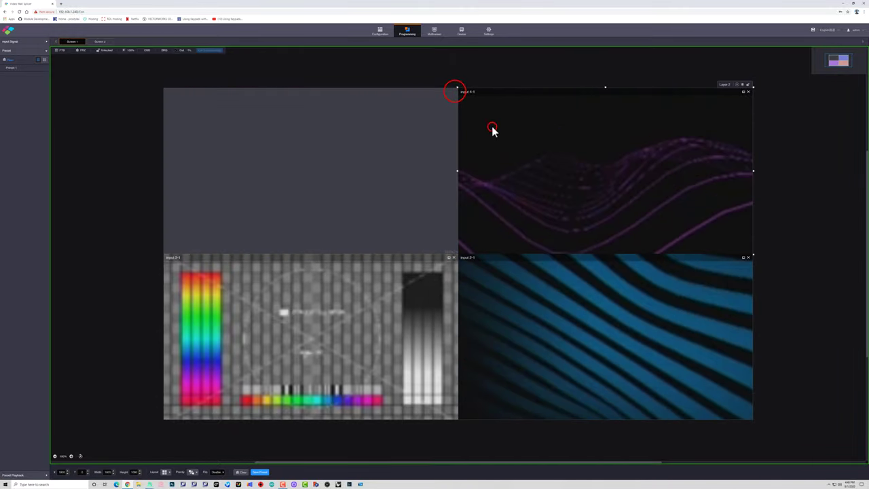
drag(457, 170, 162, 204)
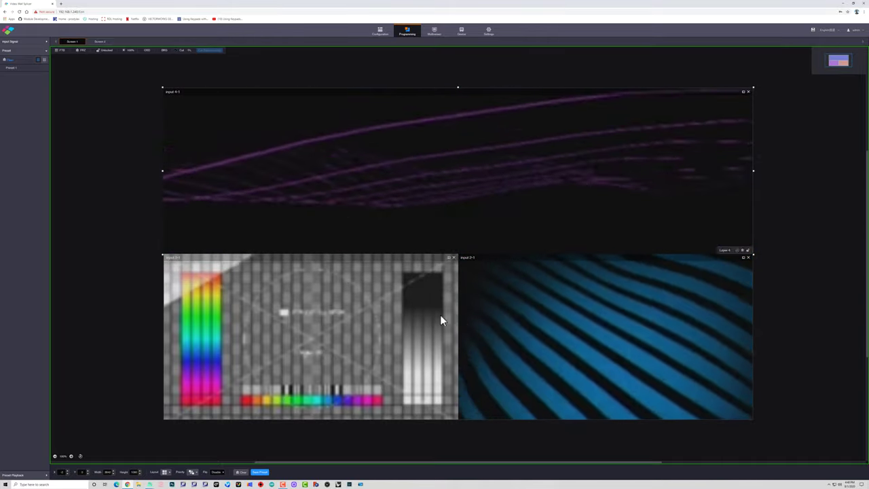
click(260, 473)
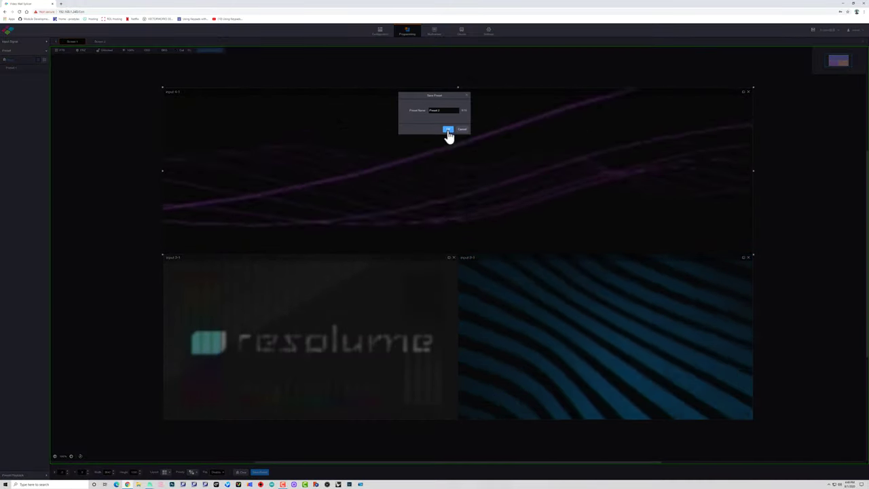
click(448, 129)
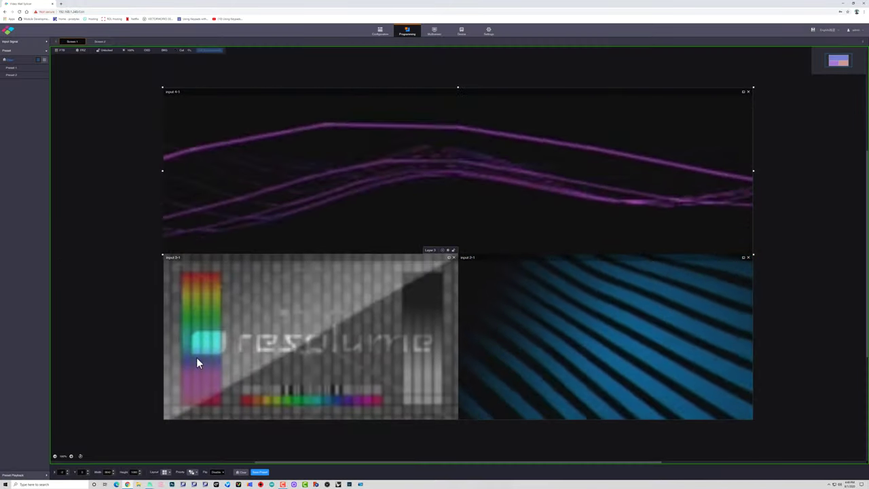
- Clear all Screen 1 layers, toggle the cut transition, and load Preset 1 onto Screen 1
click(238, 472)
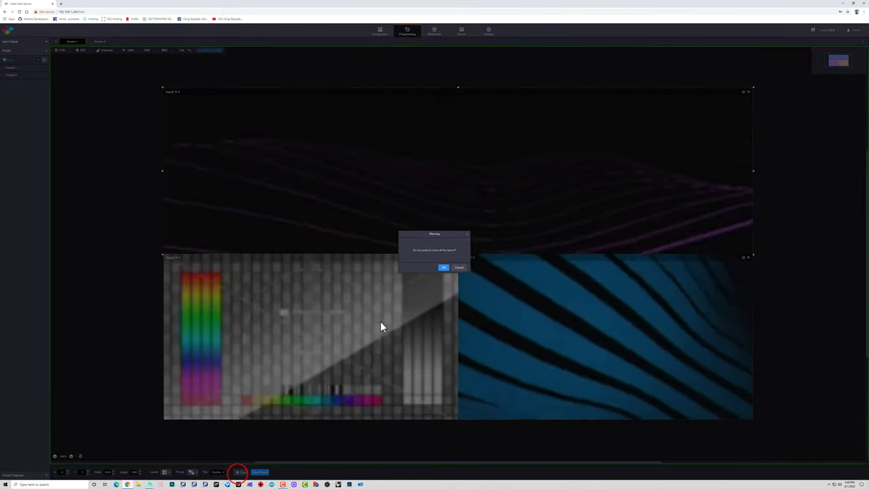
click(444, 267)
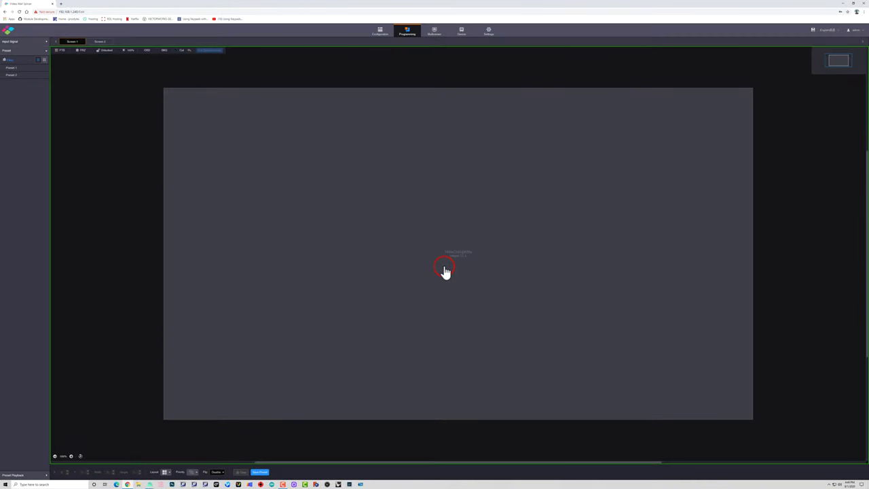
click(177, 51)
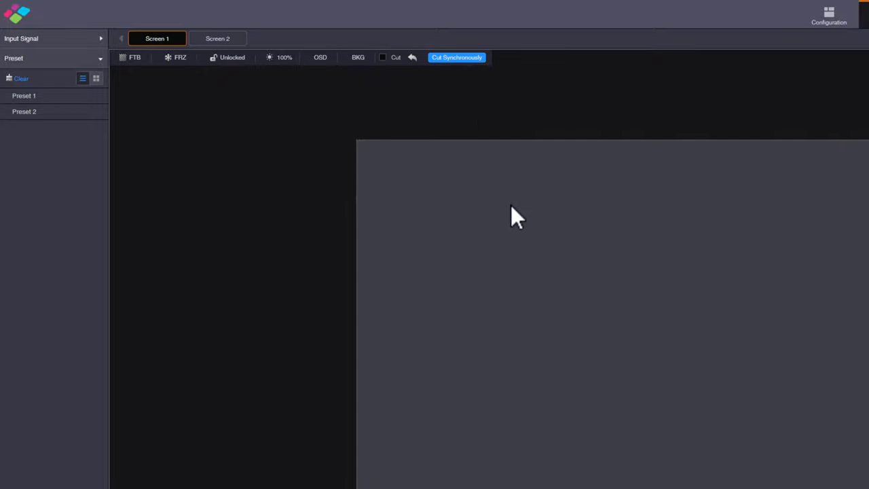
click(25, 96)
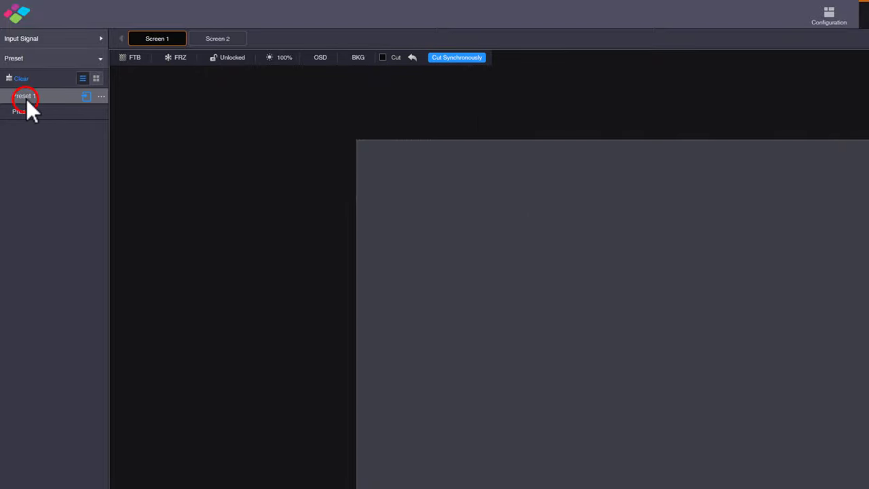
click(85, 96)
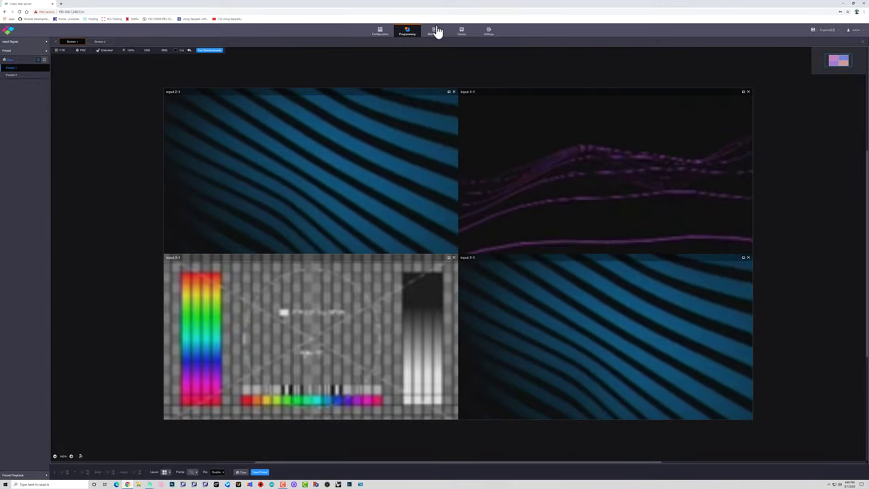
- In the multiviewer, select Screen 1 and toggle synchronous cutting across both screens
click(435, 32)
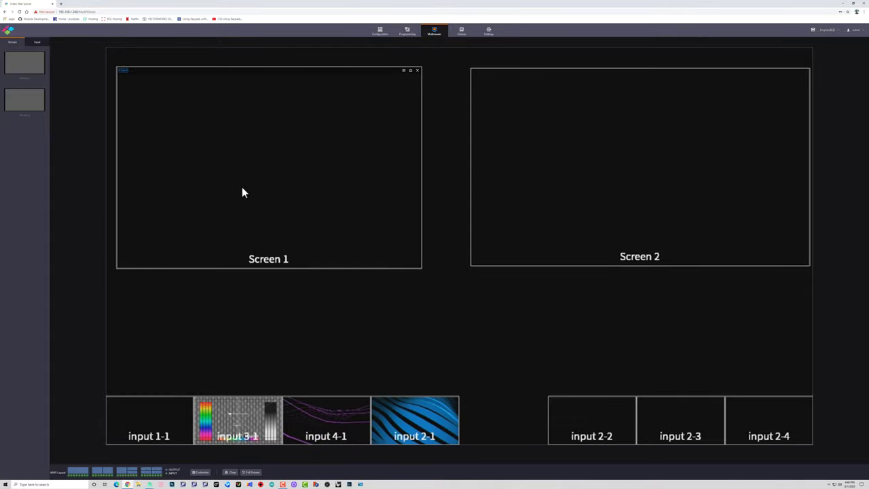
click(241, 188)
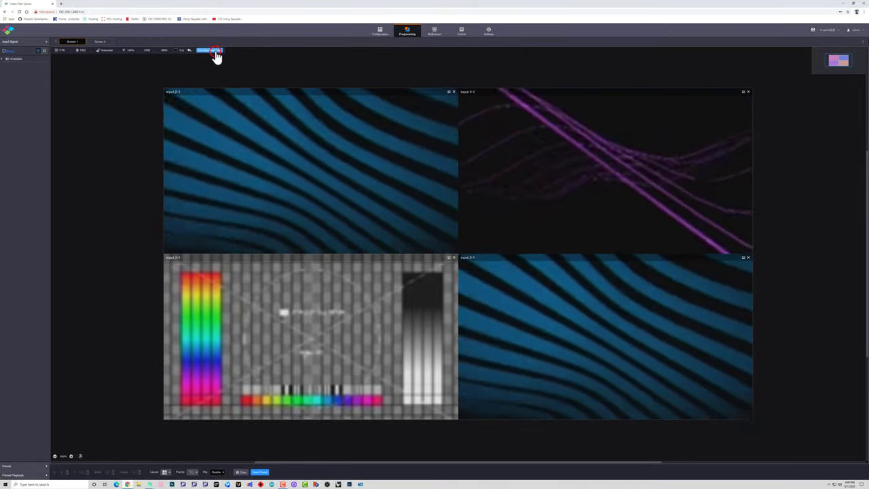
click(215, 56)
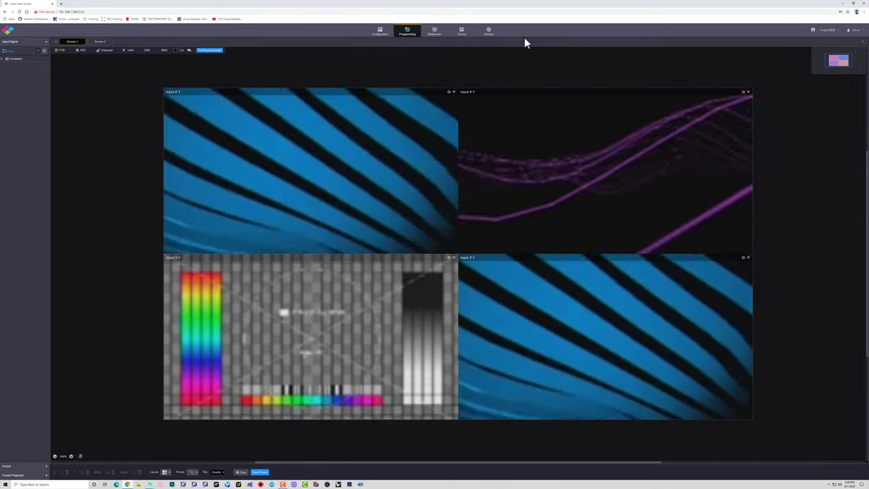
click(439, 32)
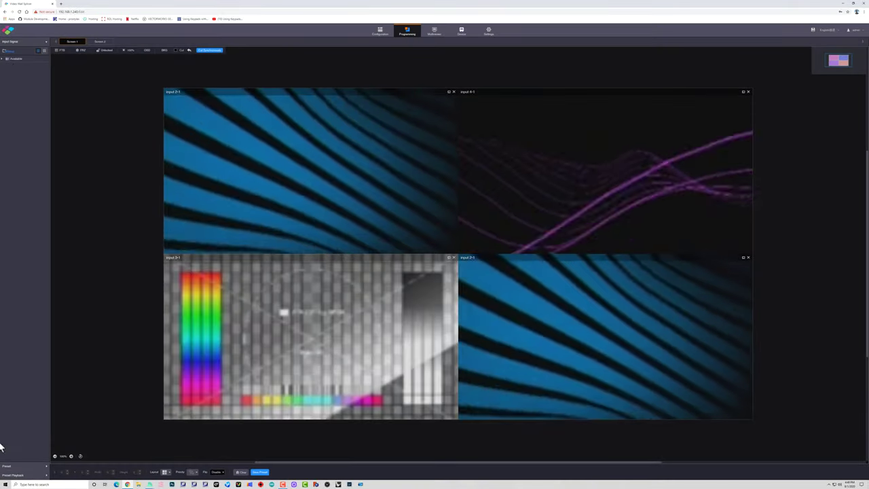
- Load Preset 2 onto Screen 1 and view the result in the multiviewer
click(23, 470)
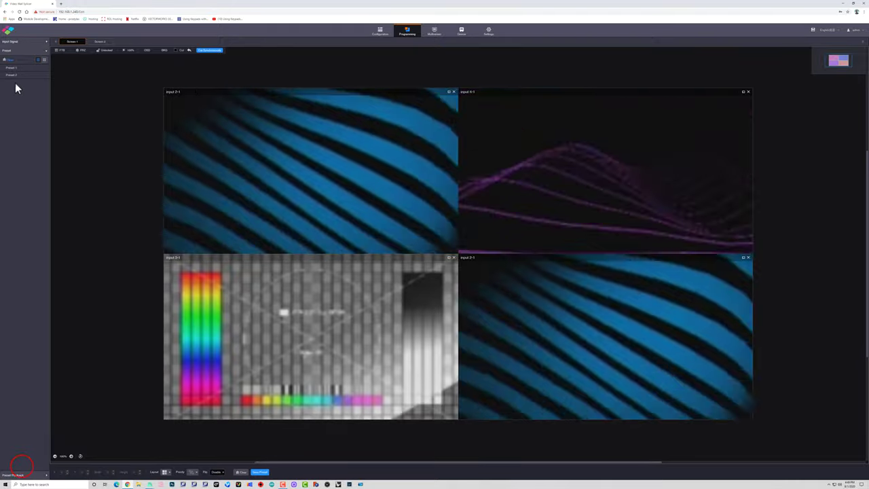
click(15, 76)
click(40, 73)
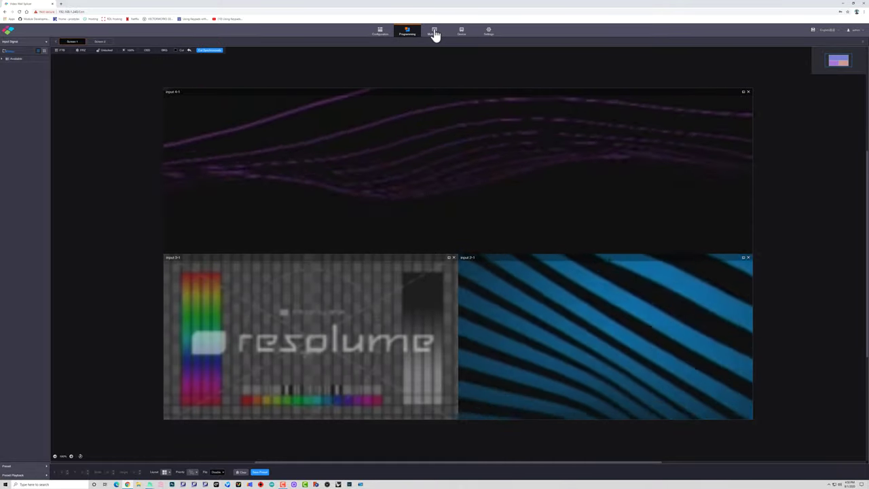
click(434, 32)
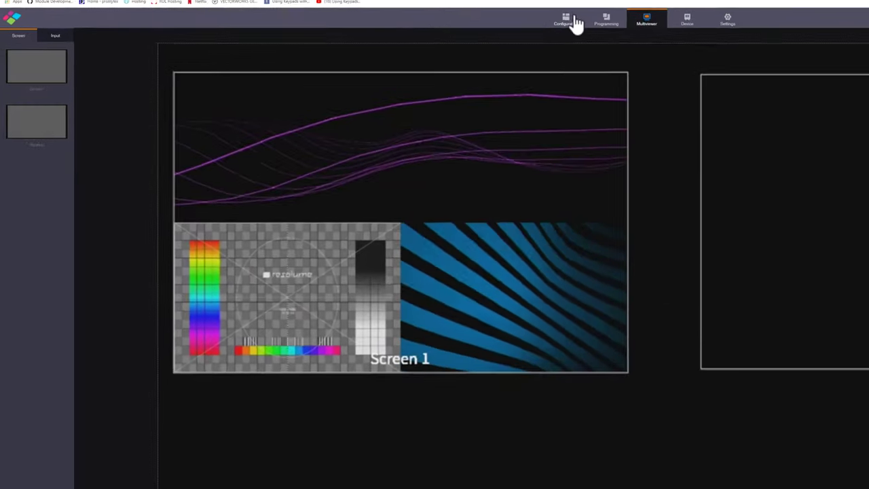
click(574, 22)
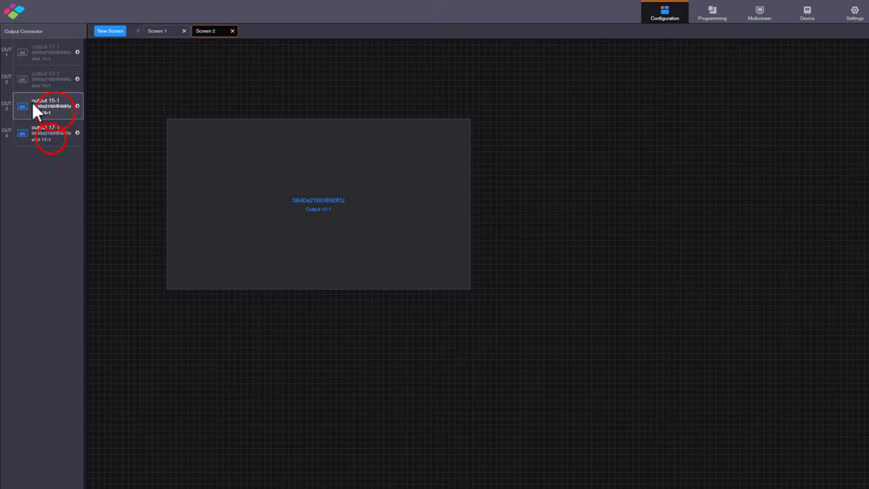
- Enable output 13-1's test pattern, trying solid red and then another pattern
click(78, 80)
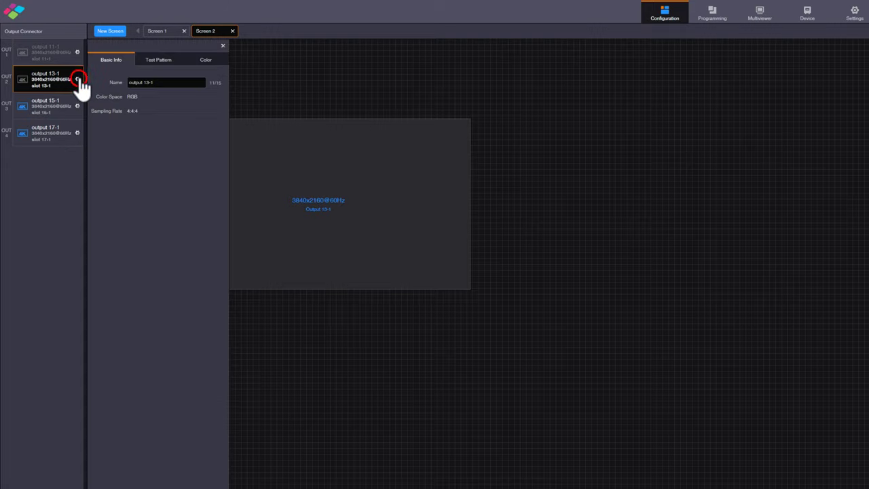
click(152, 62)
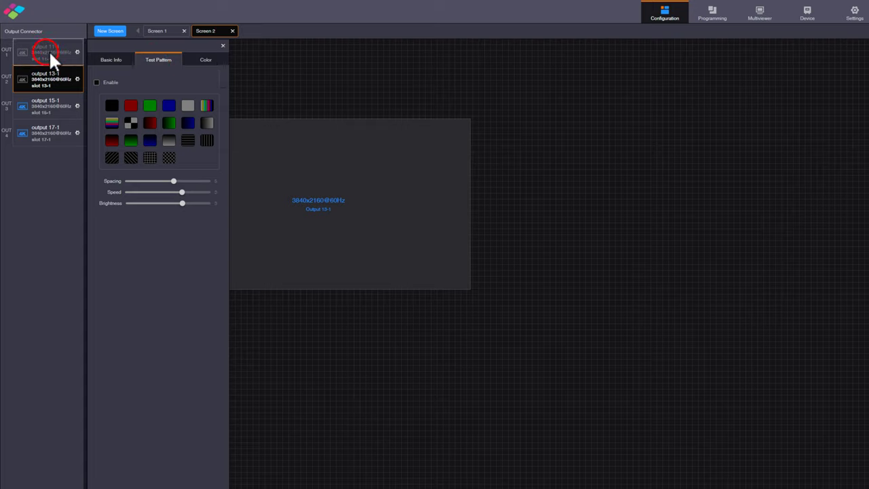
click(98, 83)
click(132, 107)
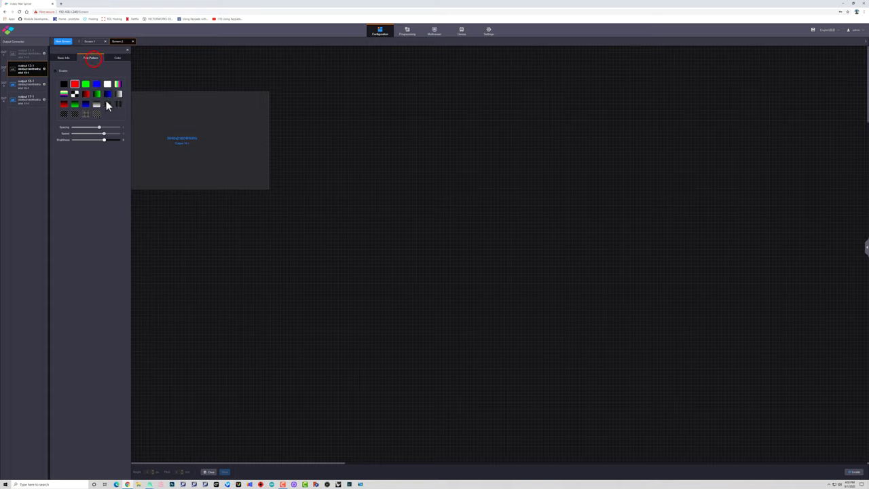
click(96, 114)
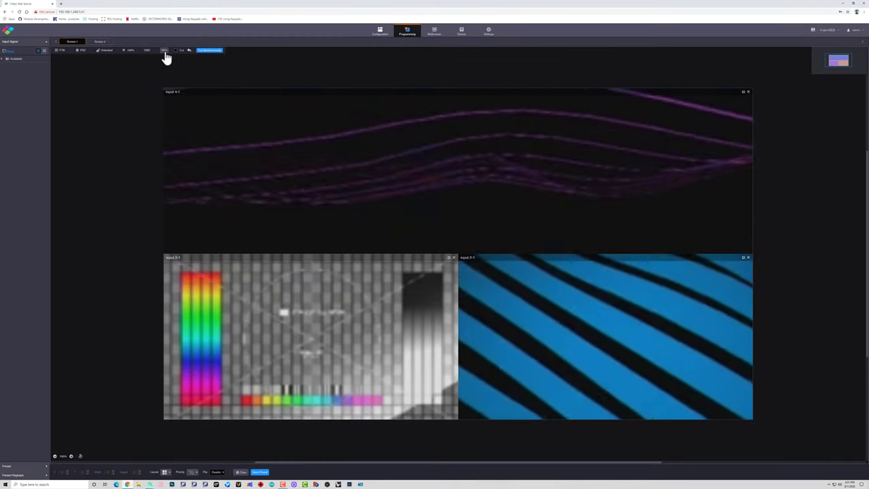
- Try enabling Screen 1's background, then enable the Welcome OSD text overlay and apply it
click(165, 51)
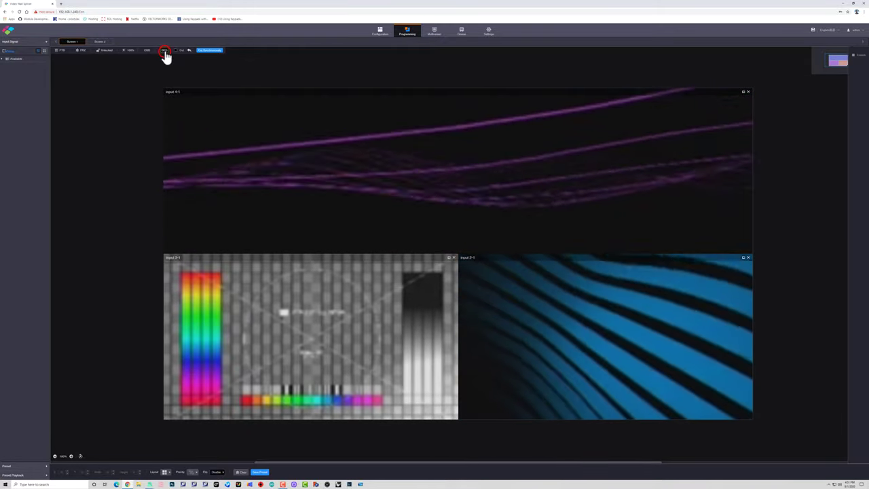
click(794, 54)
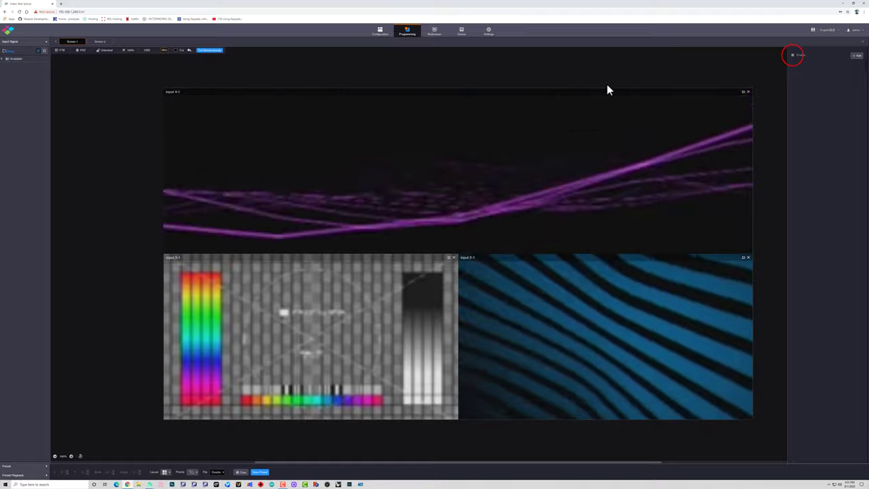
click(146, 53)
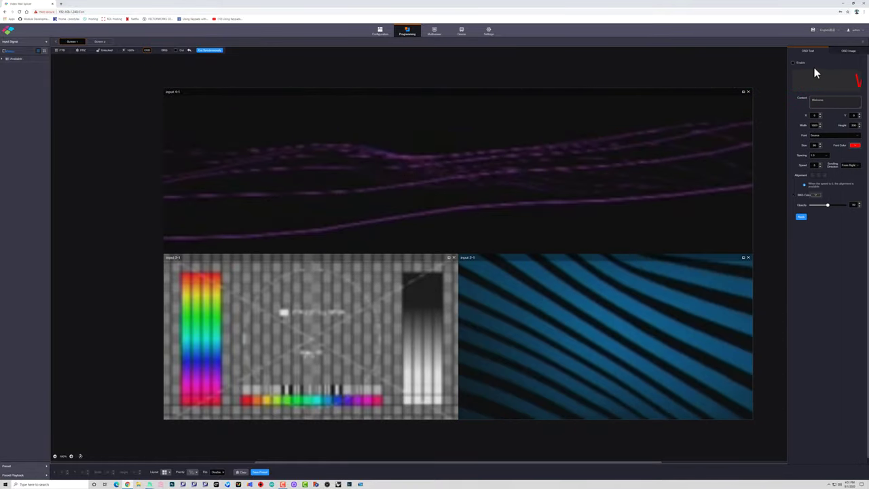
click(800, 64)
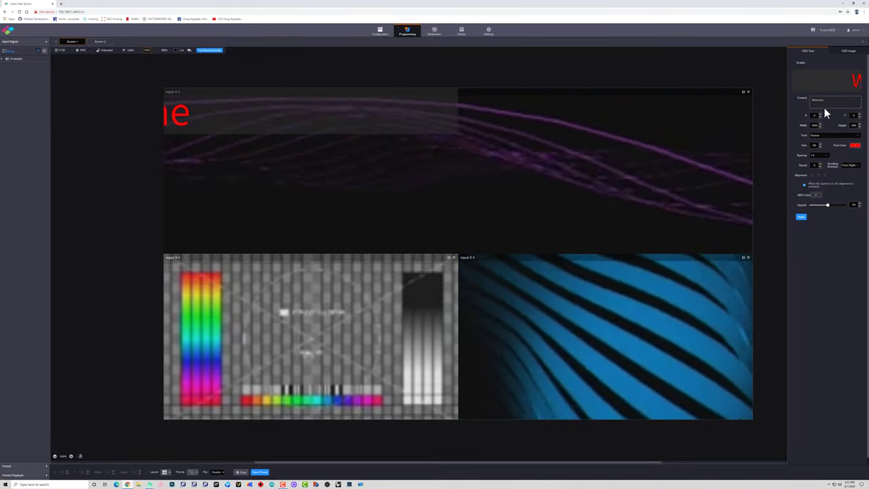
click(822, 101)
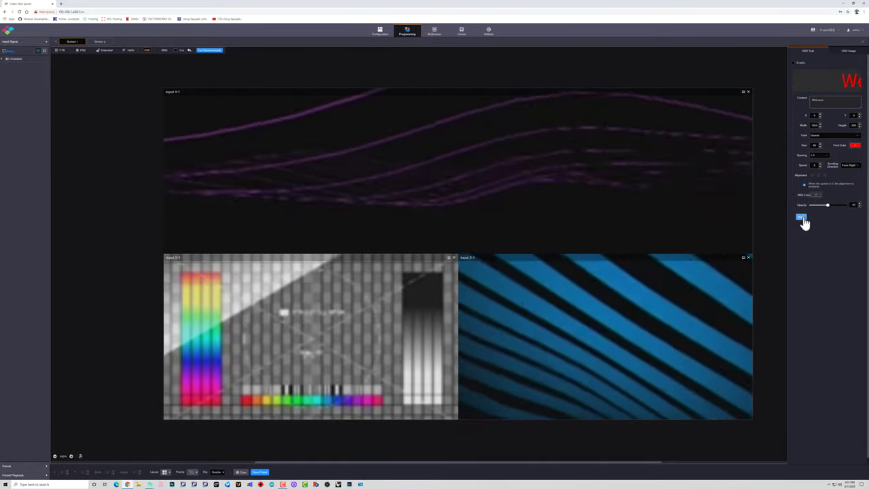
click(802, 217)
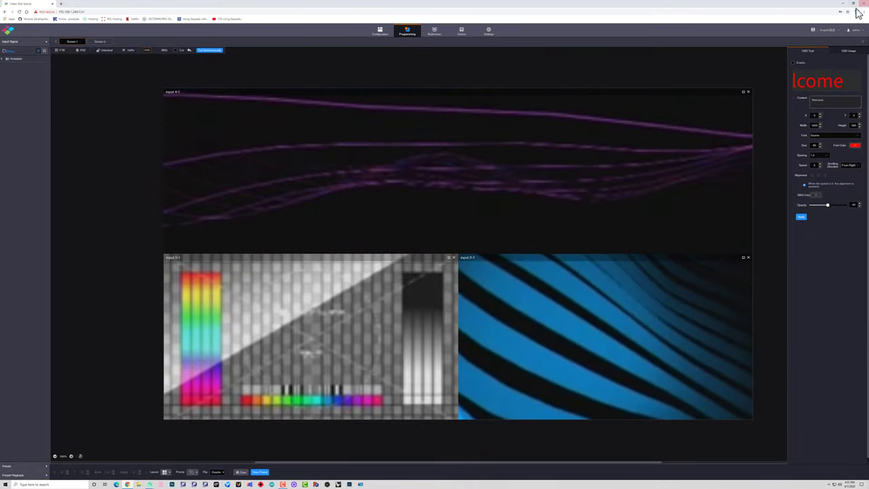
- Load the first image from the Media > 4k Matrix folder as Screen 1's OSD overlay image
click(848, 52)
click(827, 93)
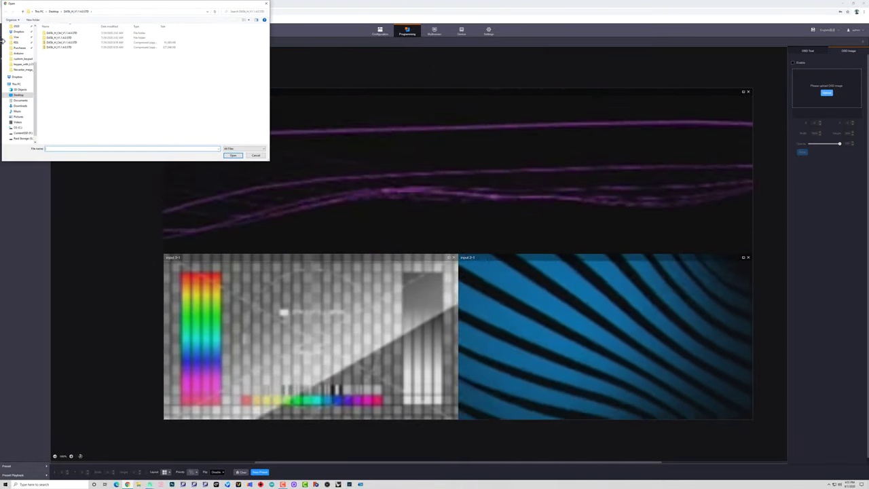
click(23, 49)
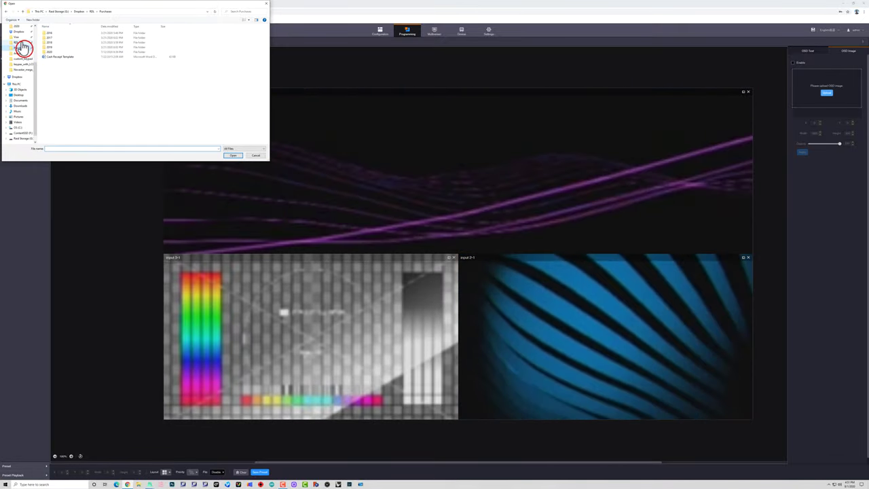
click(19, 42)
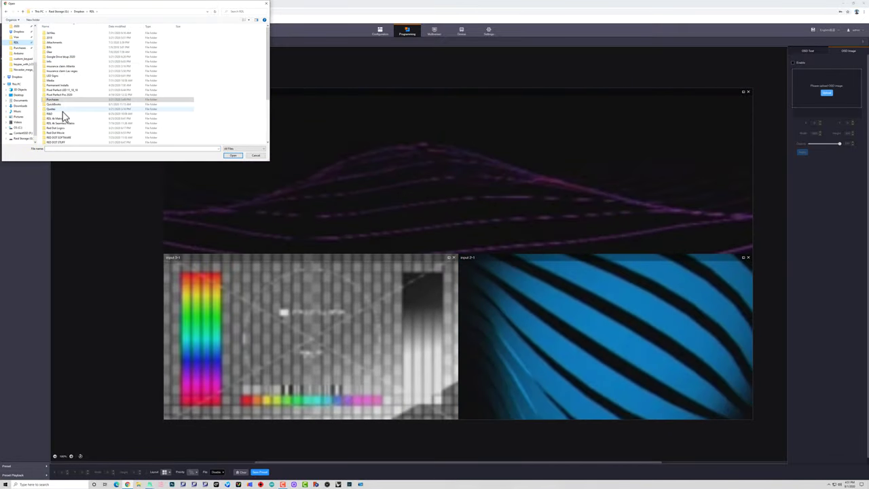
double_click(59, 80)
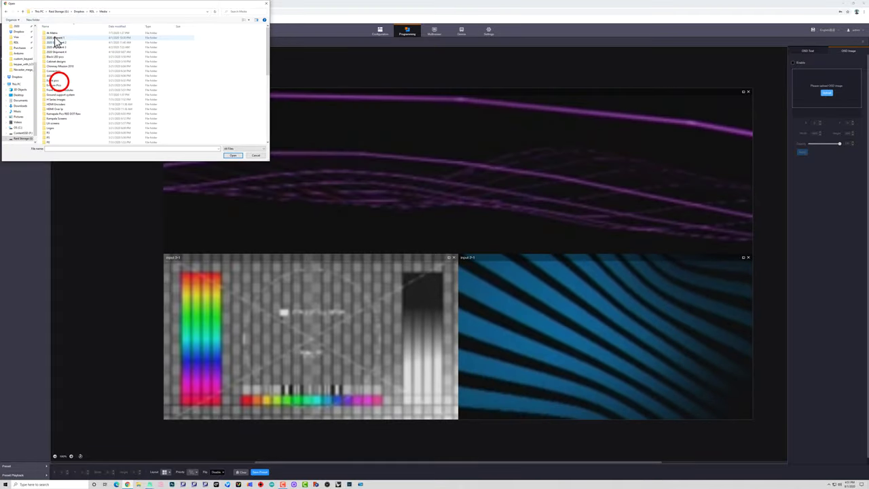
click(53, 33)
double_click(53, 34)
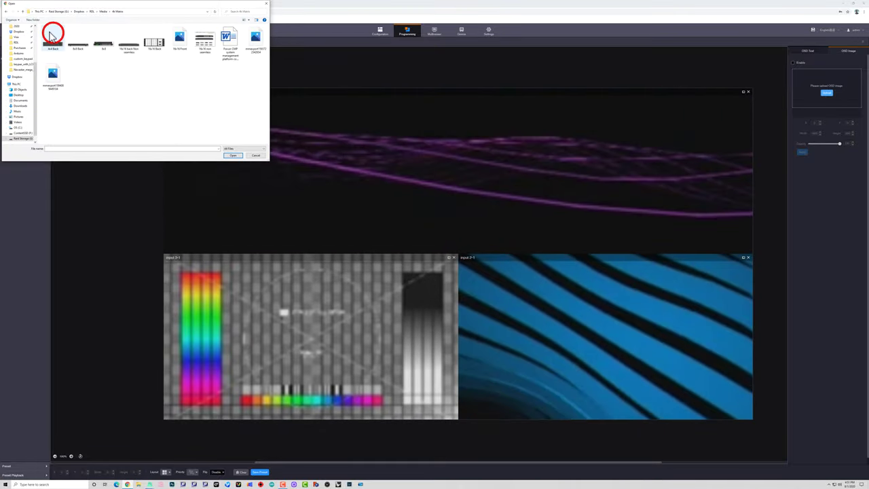
double_click(55, 51)
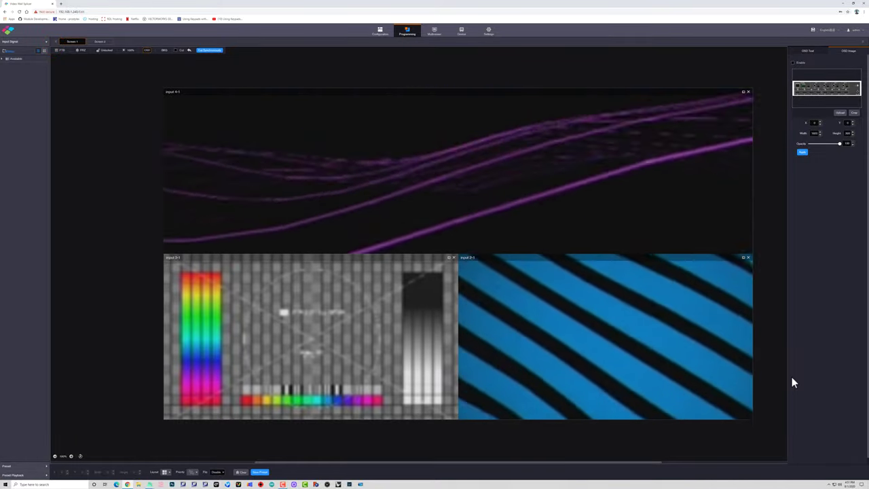
- Enable the overlay, set its width and height to fill the canvas, lower its opacity, then disable it
click(792, 63)
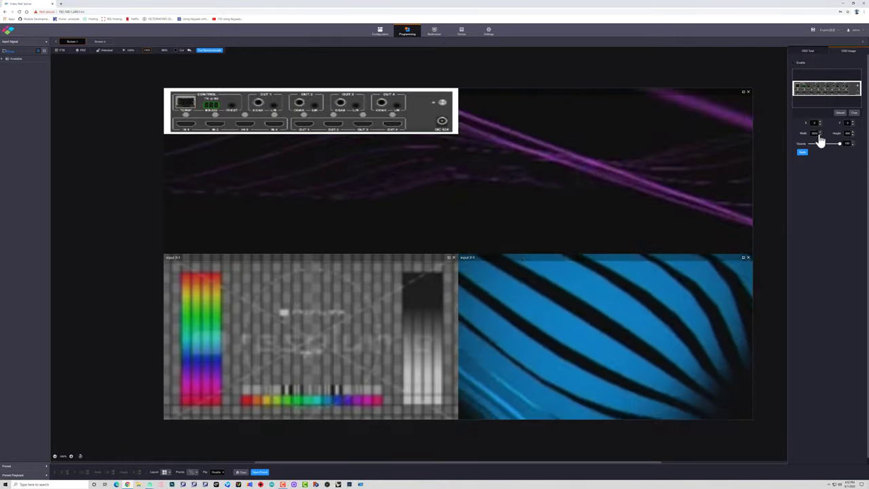
double_click(815, 132)
text(384)
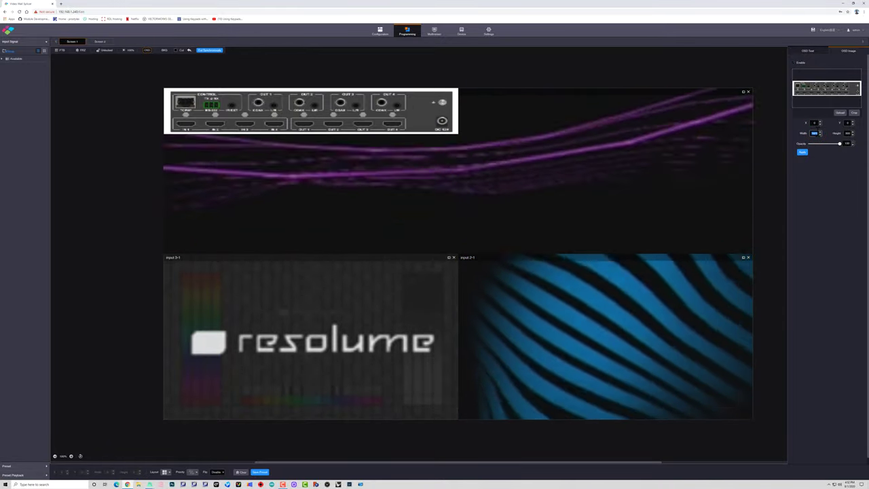
key(Return)
text(0)
key(Tab)
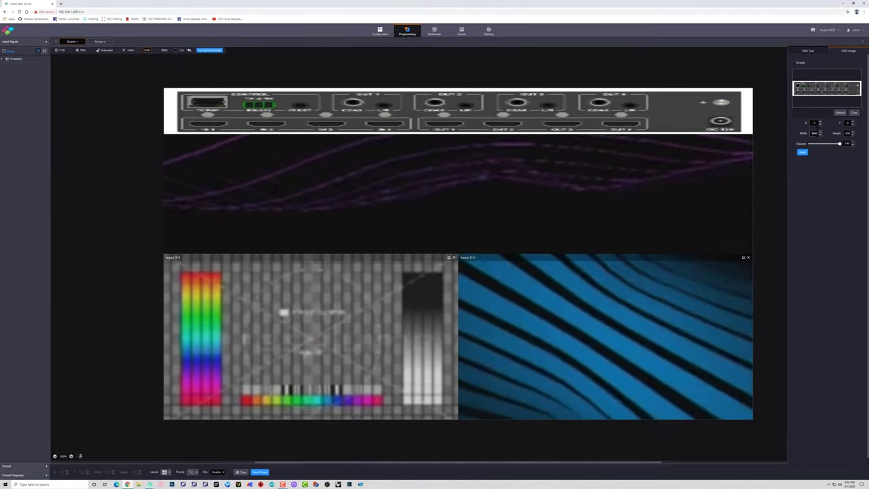
text(4)
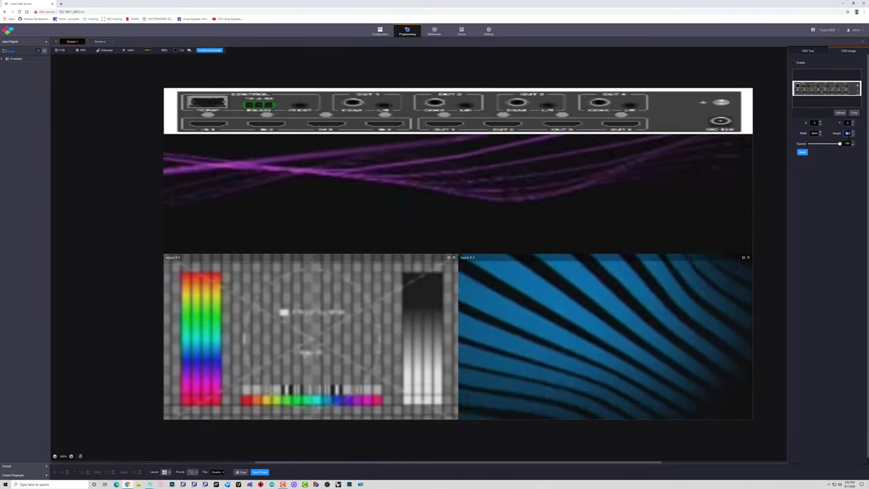
key(Return)
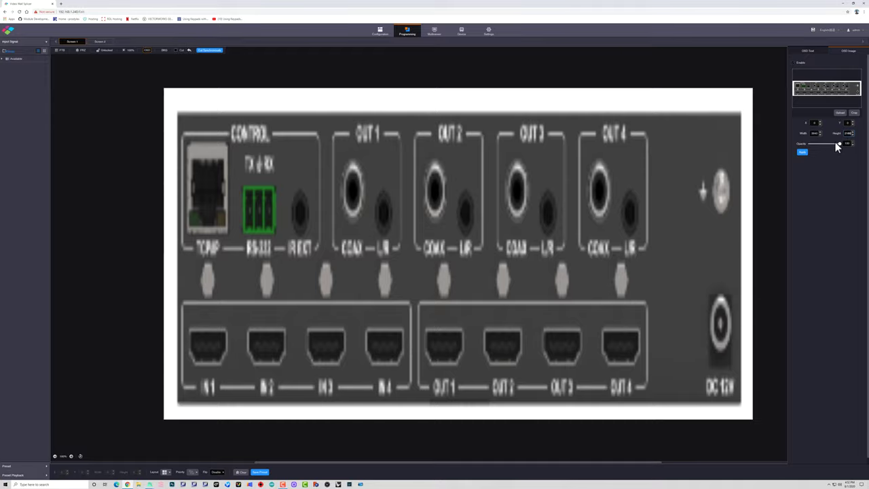
mouse_move(839, 144)
mouse_down()
mouse_move(821, 145)
mouse_move(840, 144)
mouse_up()
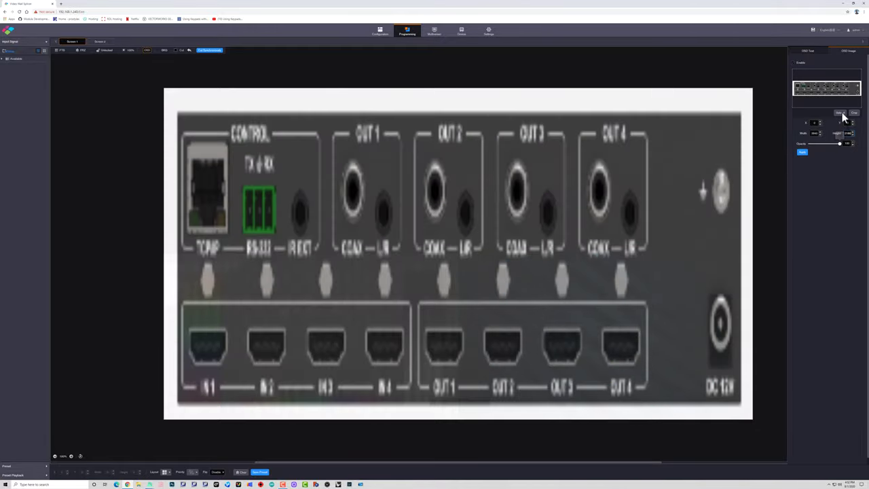
click(796, 63)
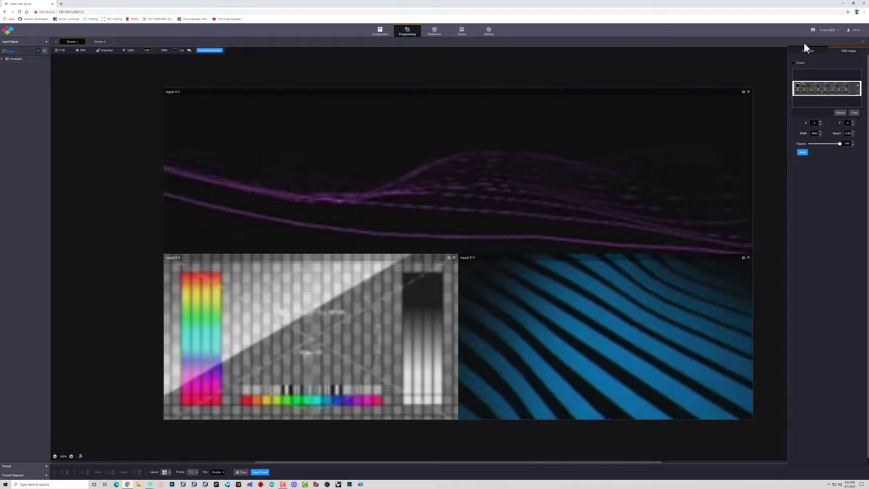
- Apply the overlay settings, lower Screen 1's LED brightness below 100%, and freeze the output
click(802, 152)
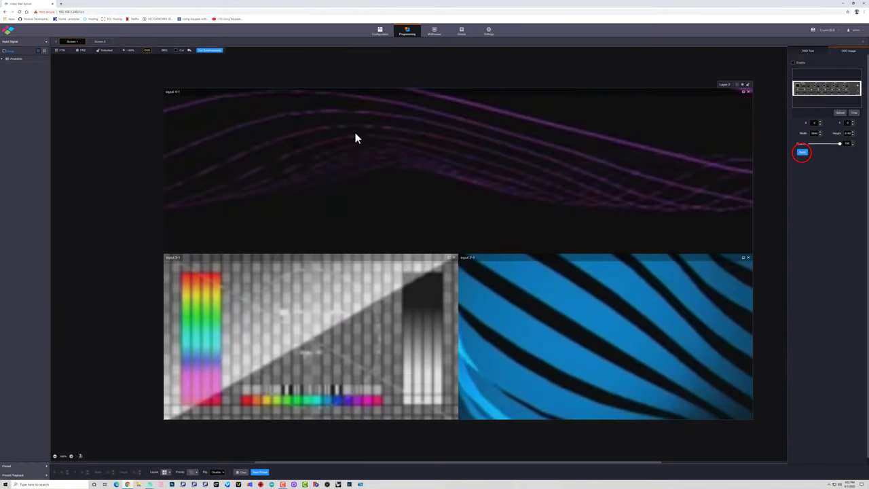
click(127, 51)
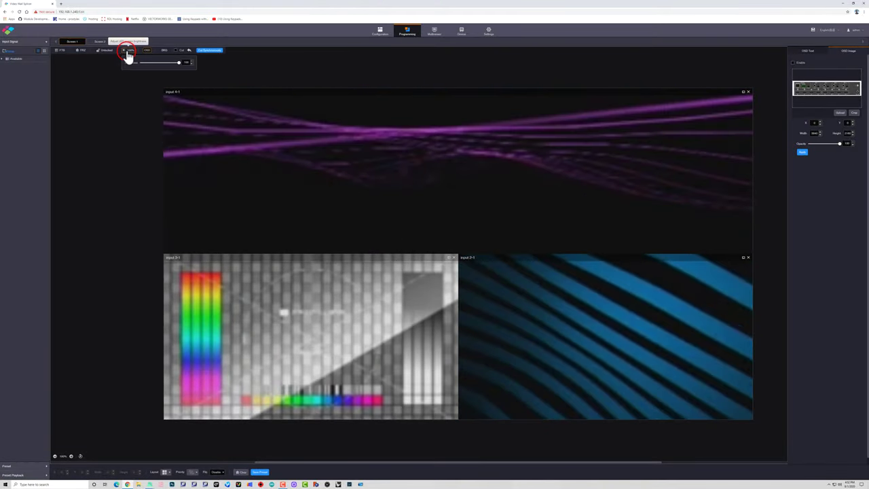
click(70, 42)
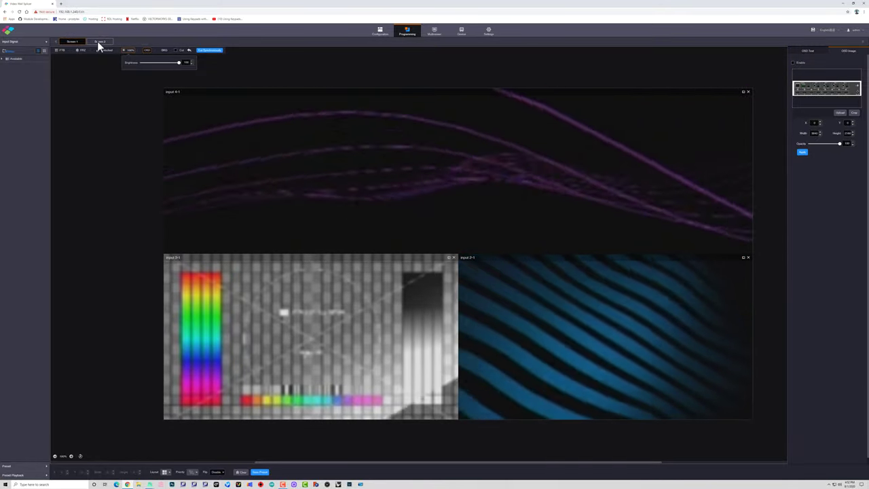
mouse_move(179, 62)
mouse_down()
mouse_move(147, 63)
mouse_move(172, 67)
mouse_up()
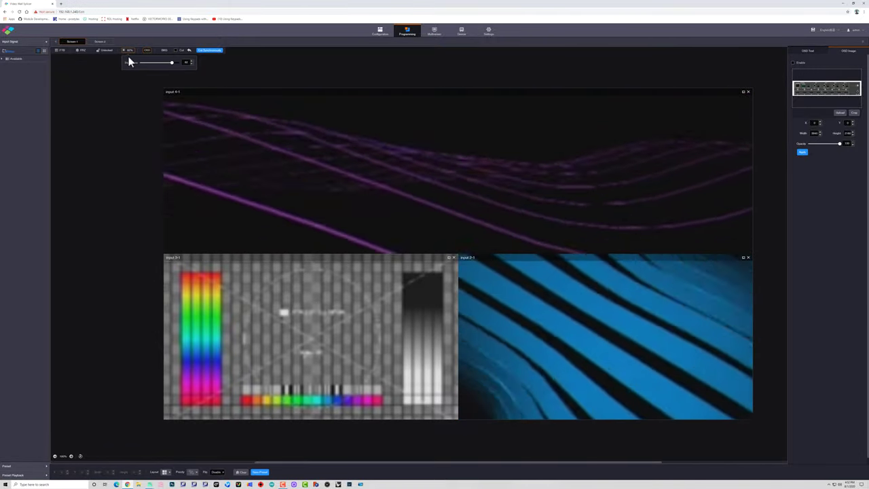
click(90, 59)
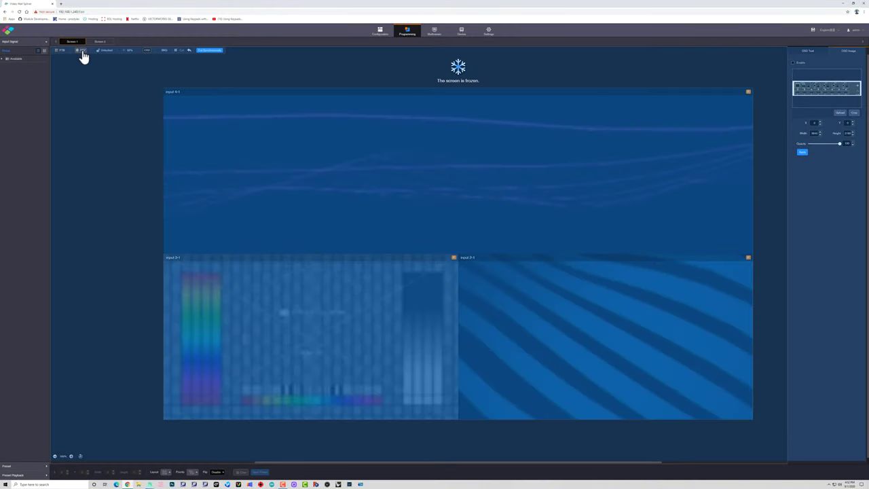
click(82, 53)
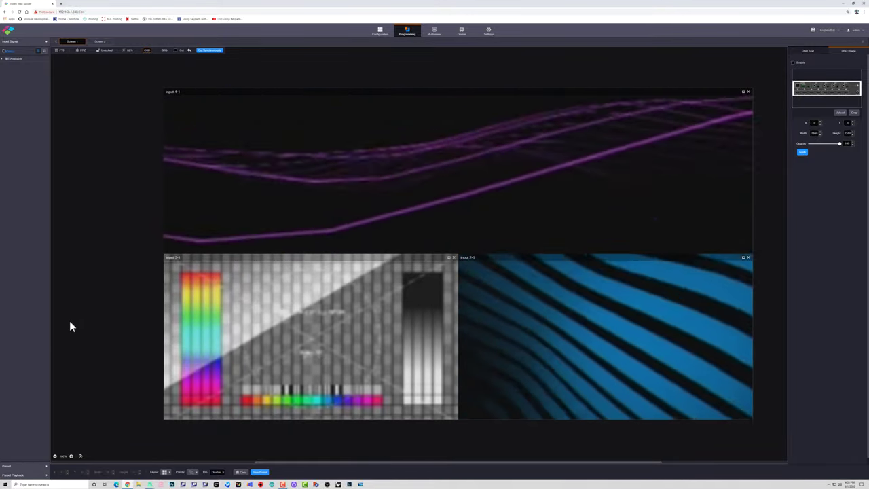
- Create preset playlist Playback 1 with Presets 1 and 2 and edited play durations, then run and stop it
click(20, 473)
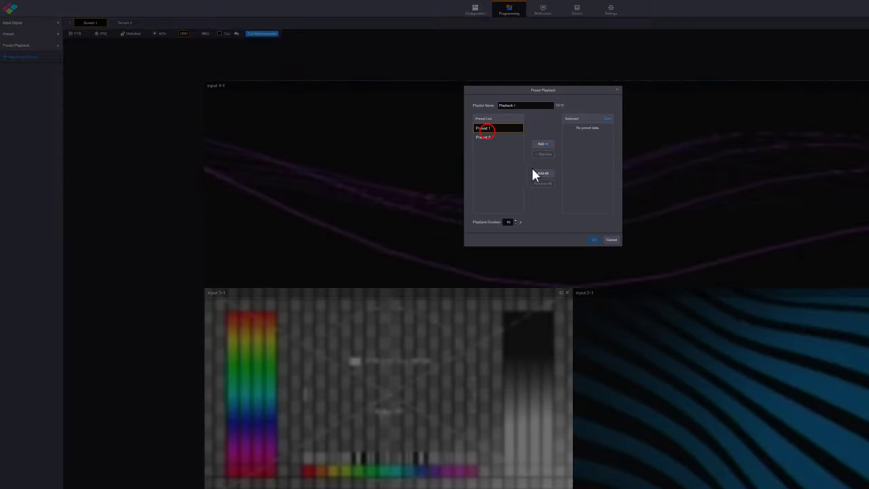
click(541, 148)
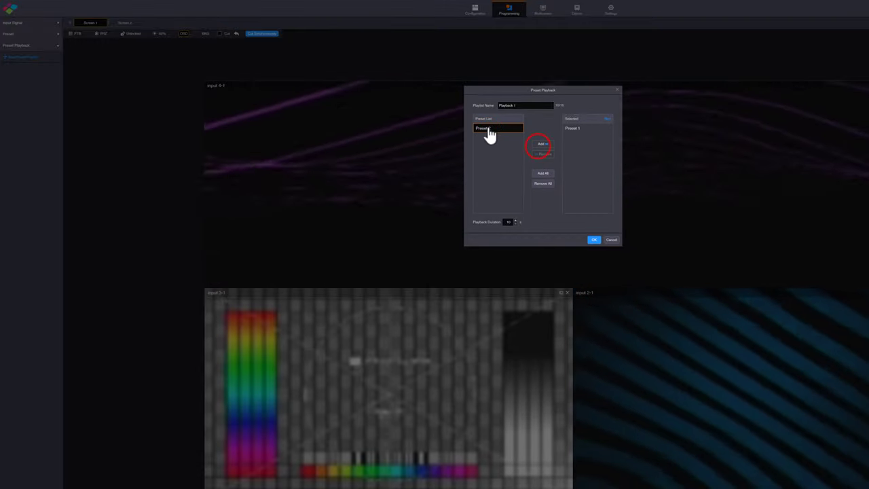
click(541, 148)
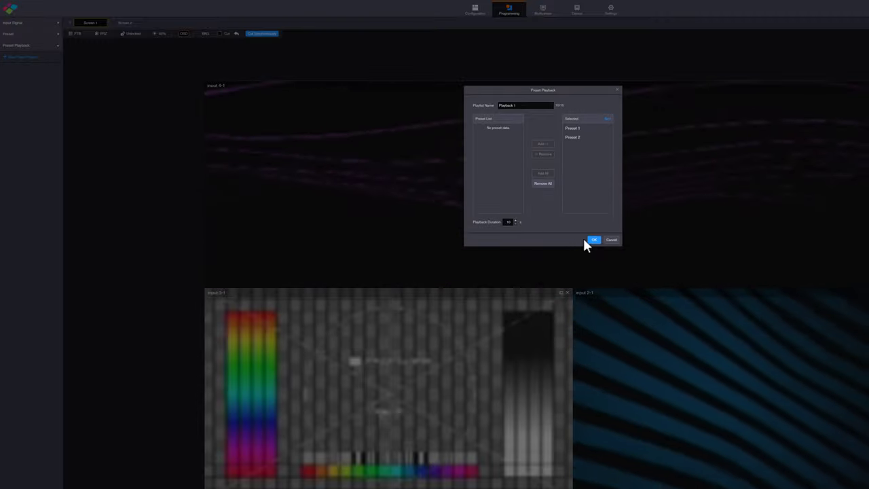
click(508, 222)
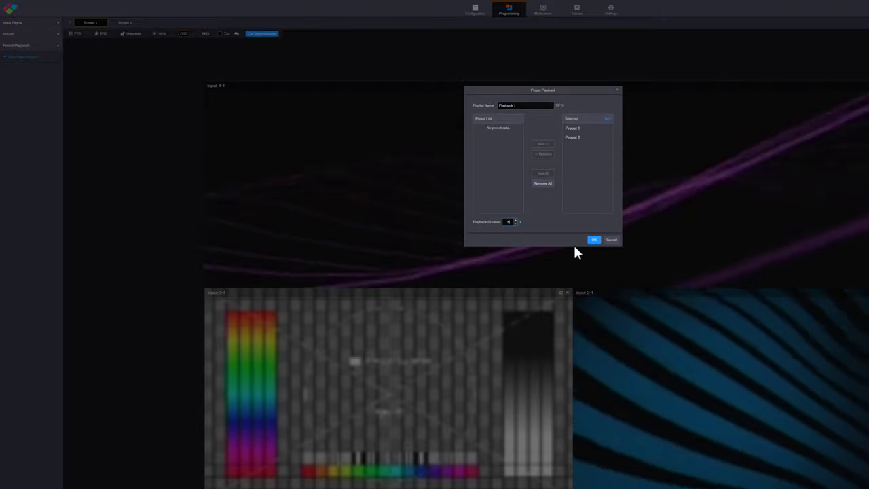
click(593, 241)
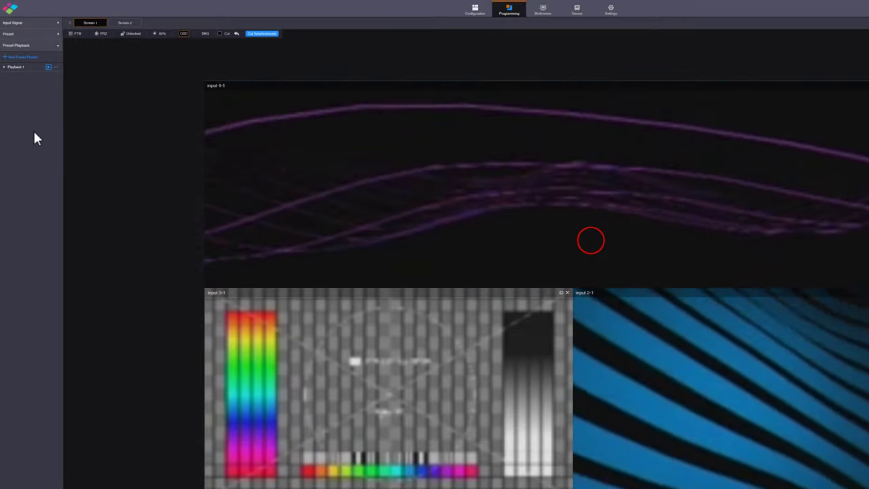
click(47, 68)
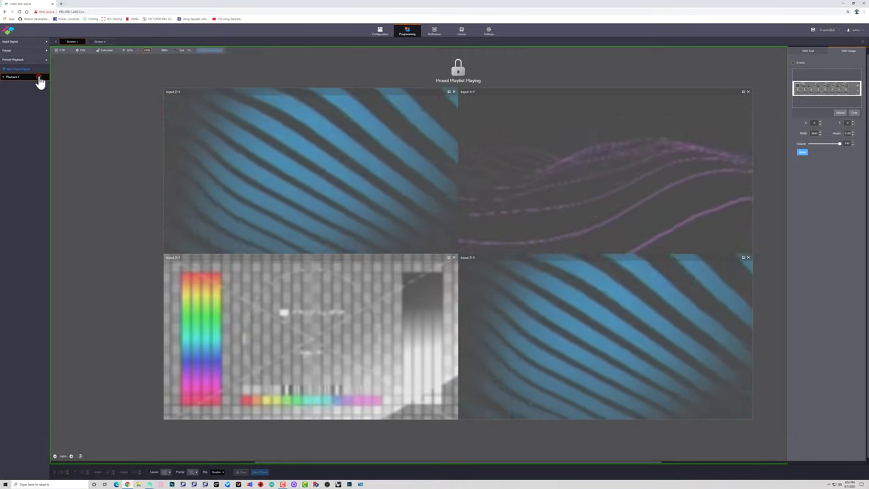
click(39, 77)
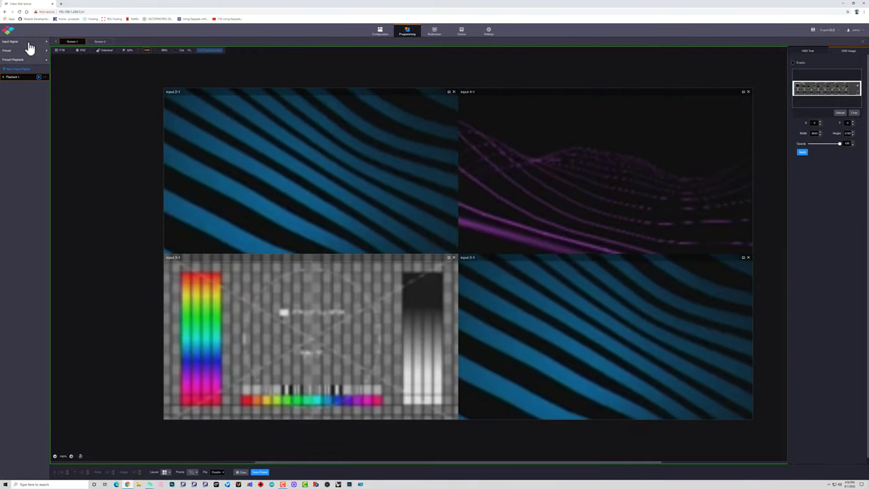
- Place input 2-1 on Screen 2 and maximize it to fill the screen
click(27, 42)
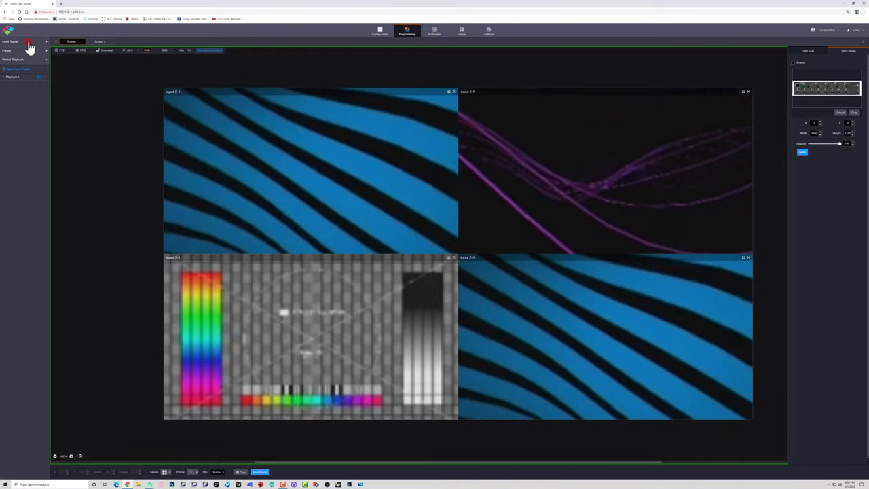
click(7, 59)
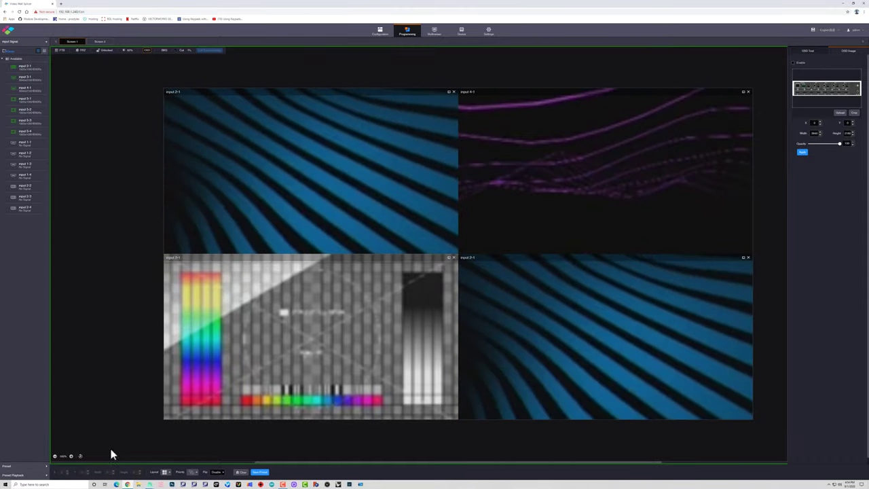
click(99, 41)
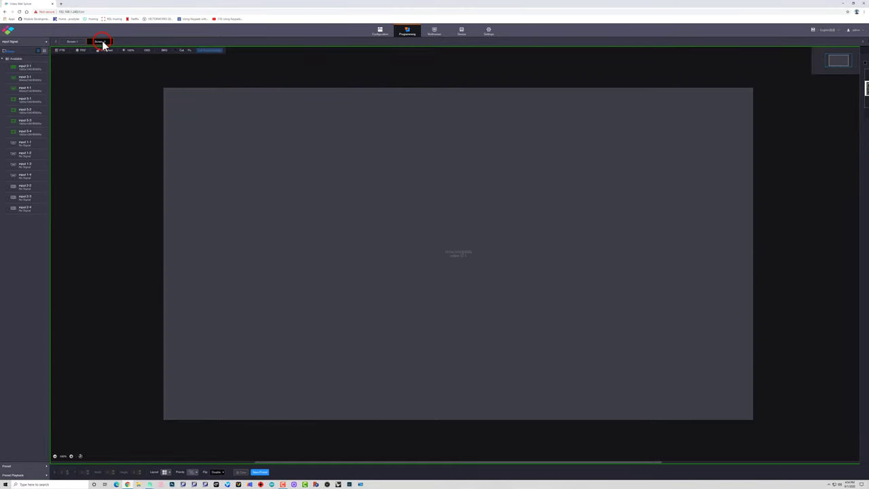
drag(27, 67, 214, 120)
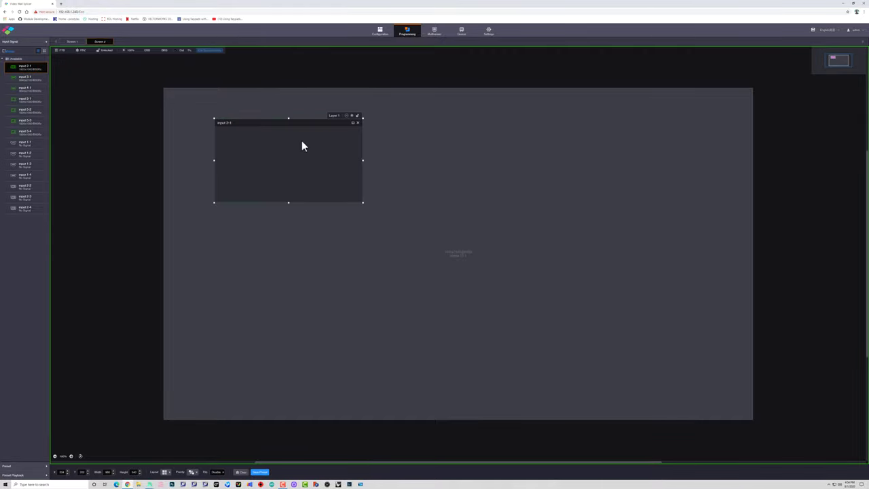
click(354, 123)
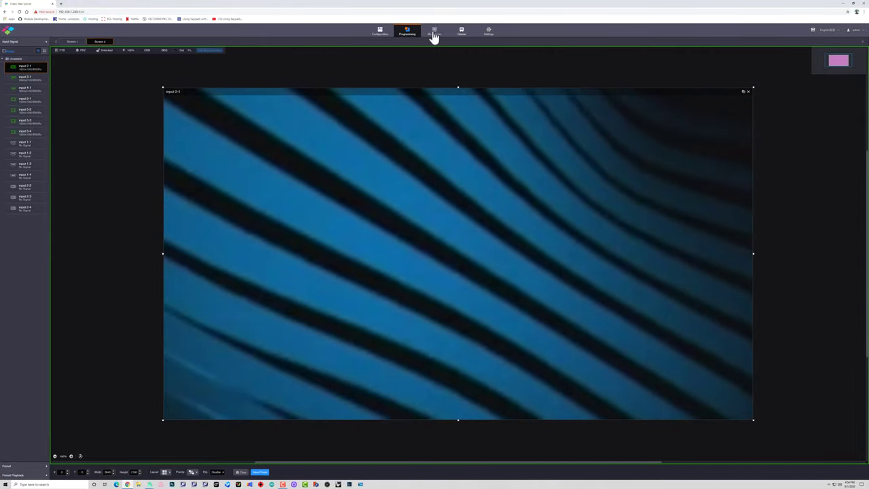
- Turn off the test pattern on output 13-1, then return to the Multiviewer page
click(431, 34)
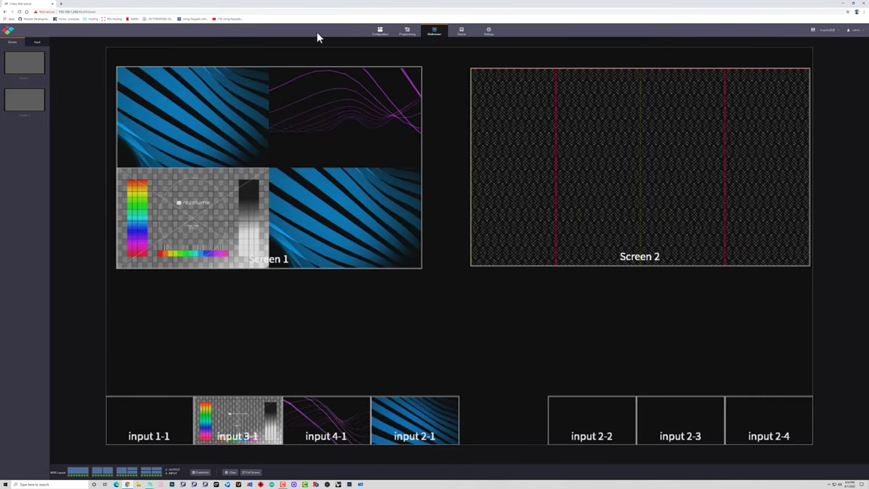
click(378, 34)
click(378, 34)
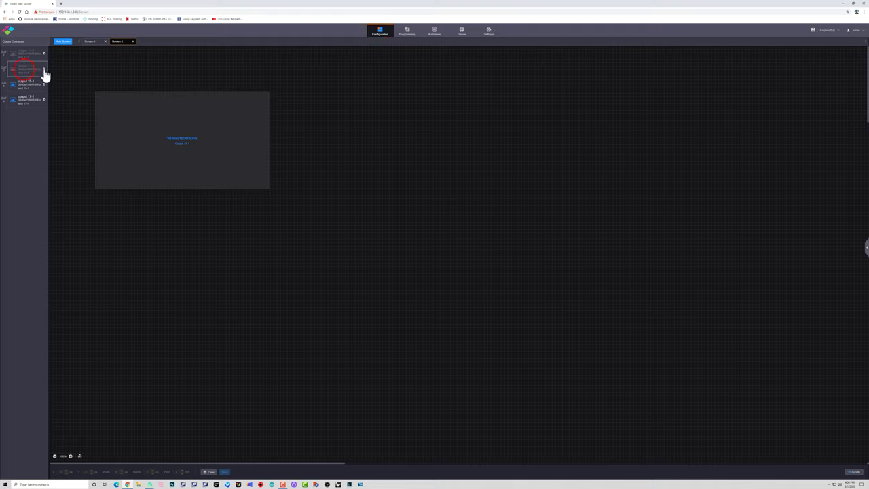
click(45, 69)
click(98, 60)
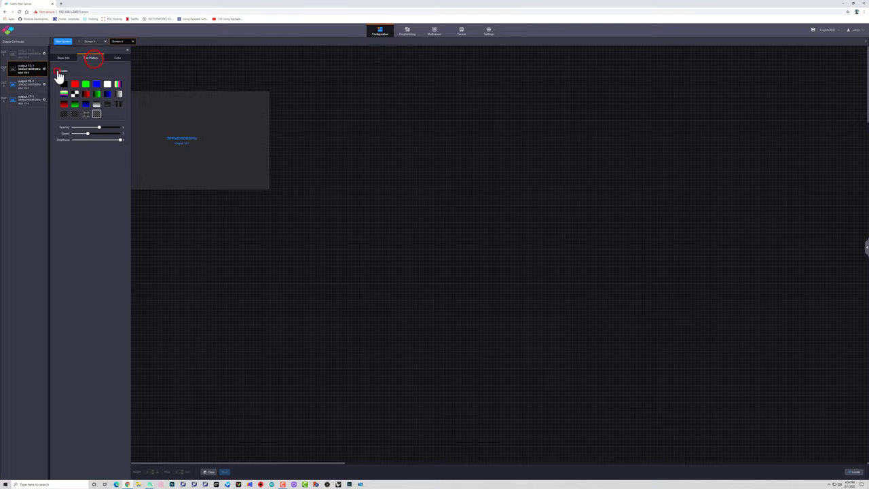
click(57, 71)
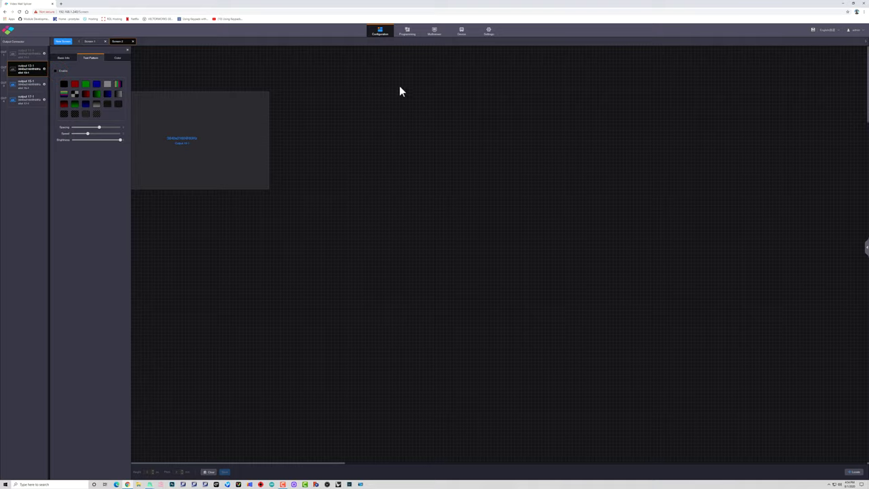
click(435, 33)
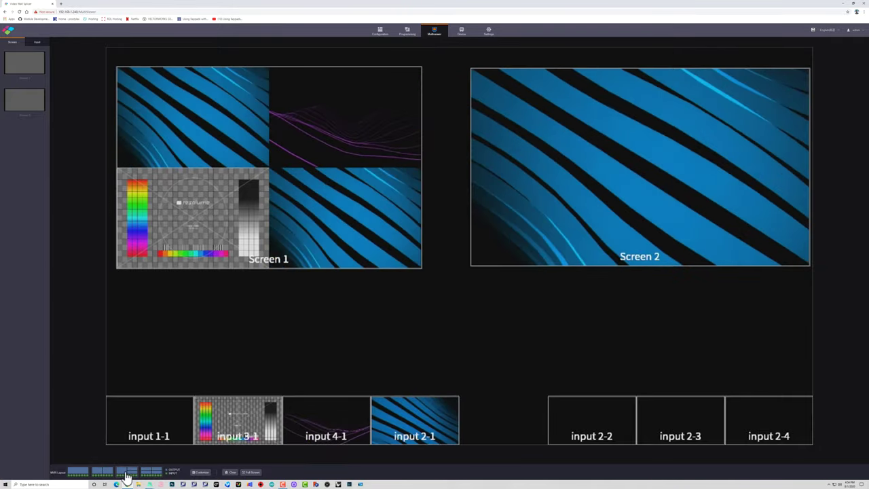
- Customize the multiviewer to two rows, with the top row split into two cells
click(201, 472)
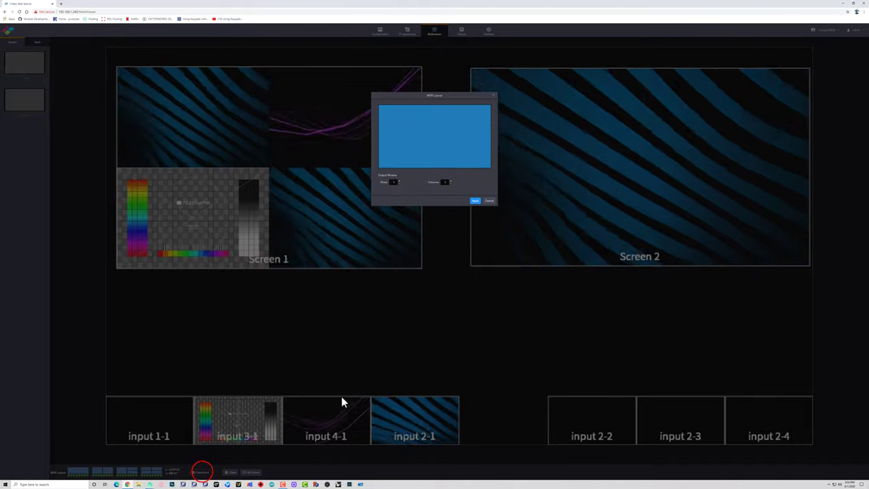
click(399, 180)
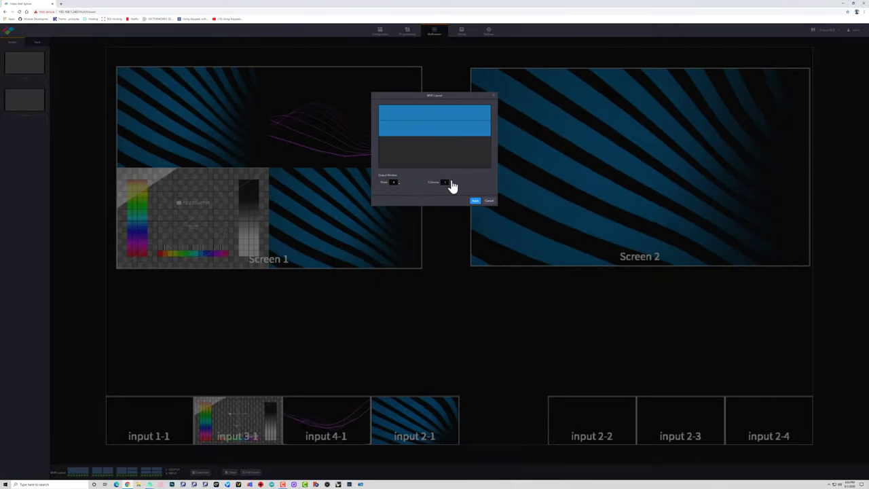
click(450, 182)
click(474, 201)
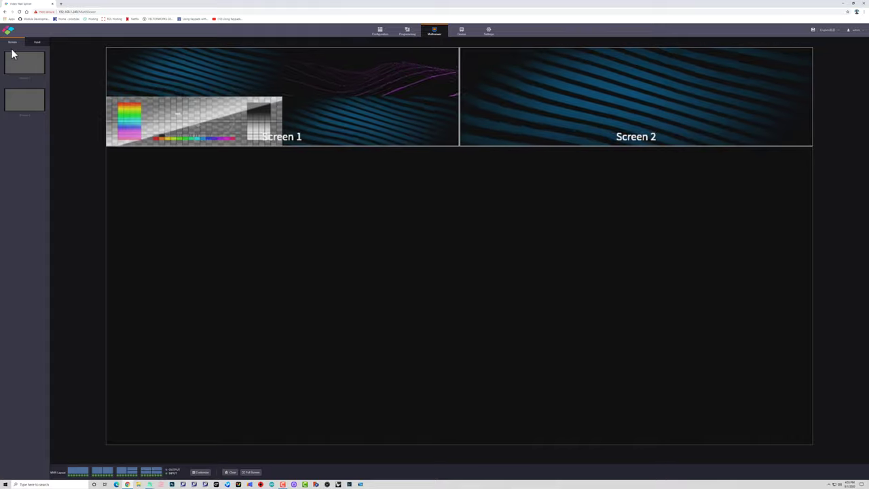
- Add inputs 2-1, 3-1 and 4-1 to the bottom row, placing 2-1 directly above 3-1
click(35, 44)
drag(13, 210, 192, 205)
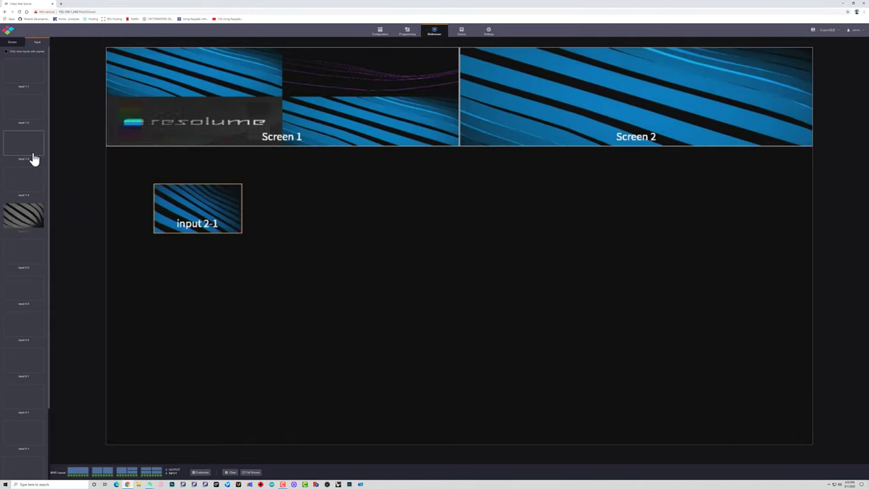
click(23, 76)
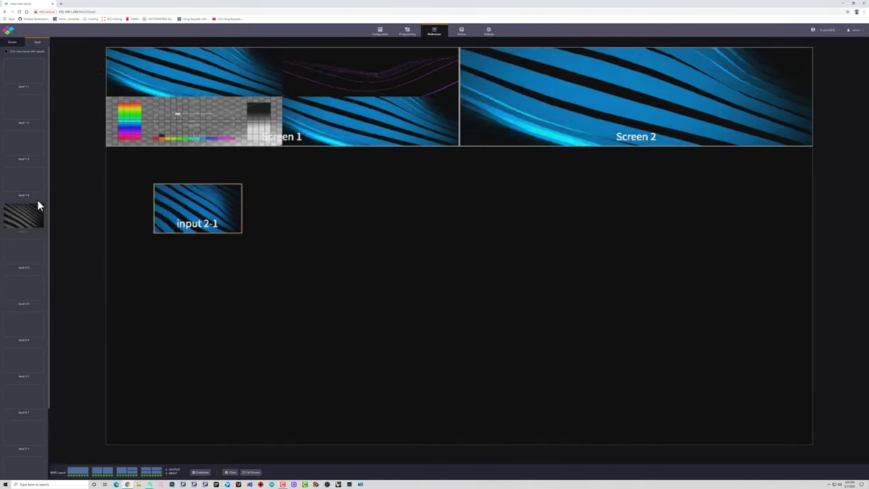
drag(34, 362, 188, 349)
drag(13, 403, 280, 343)
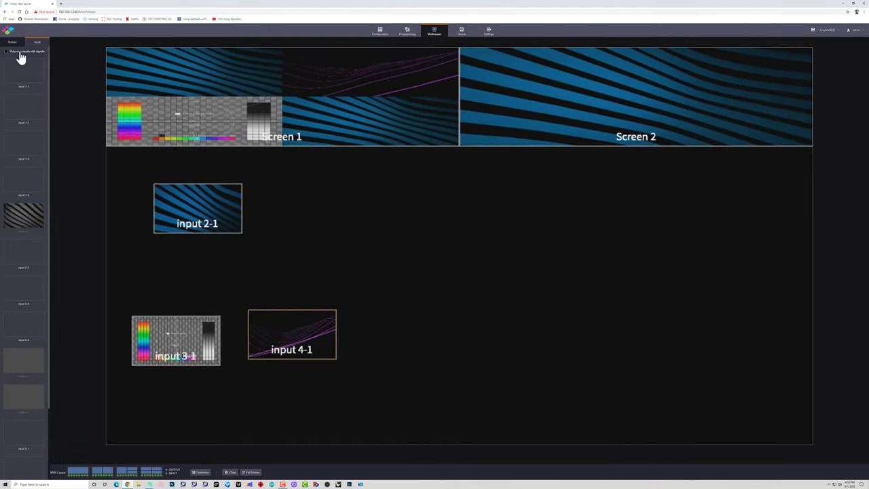
click(20, 53)
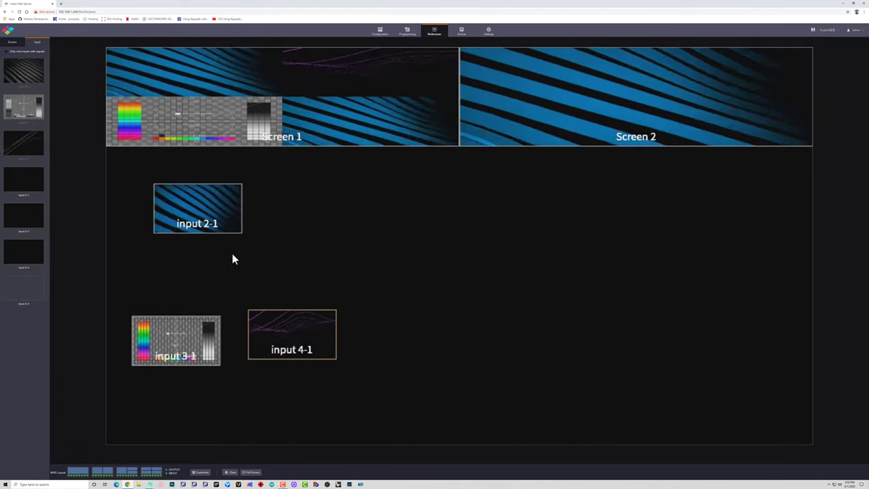
drag(207, 230, 183, 303)
click(380, 202)
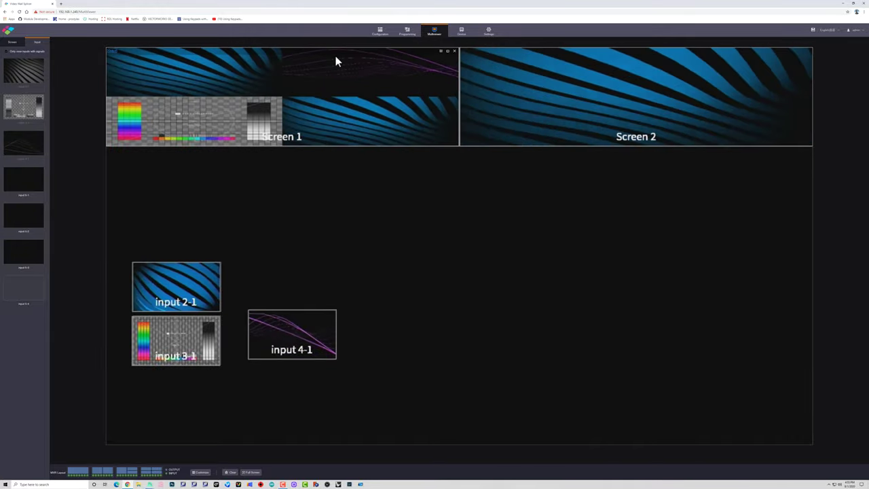
- Inspect the output card and the slot 2 and slot 3 input cards, then return to EDID Management
click(488, 32)
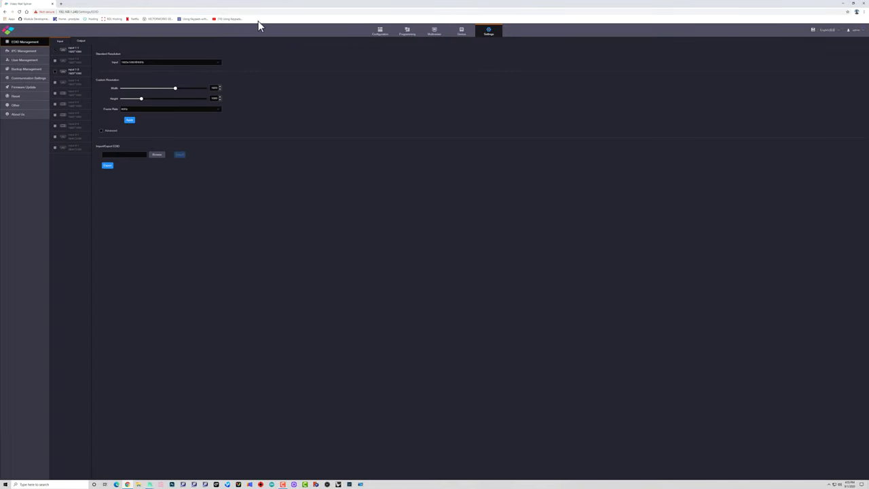
click(463, 33)
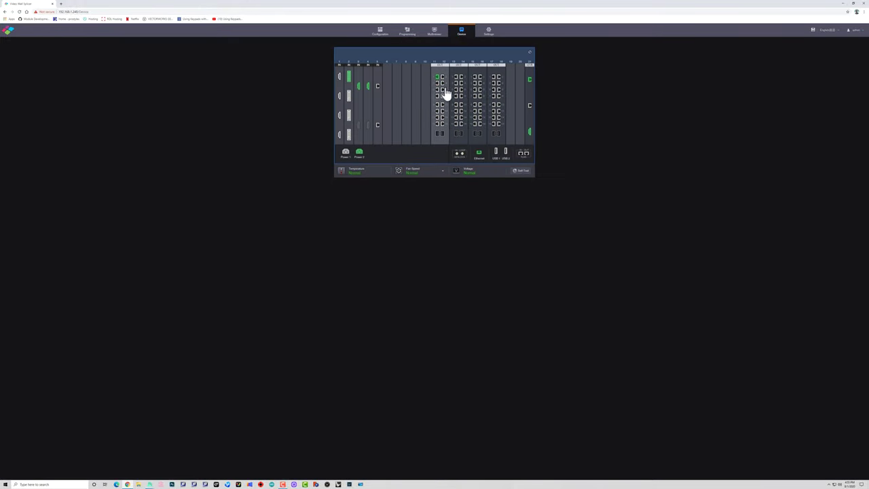
click(440, 92)
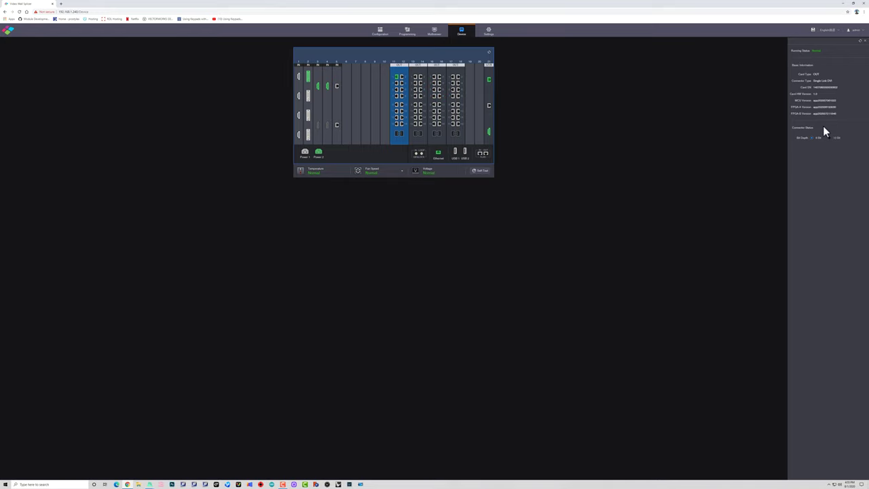
click(308, 95)
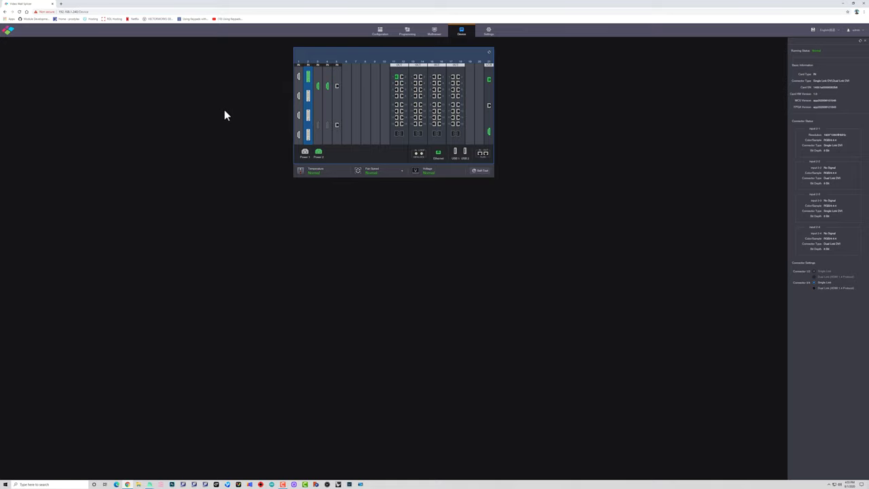
click(318, 129)
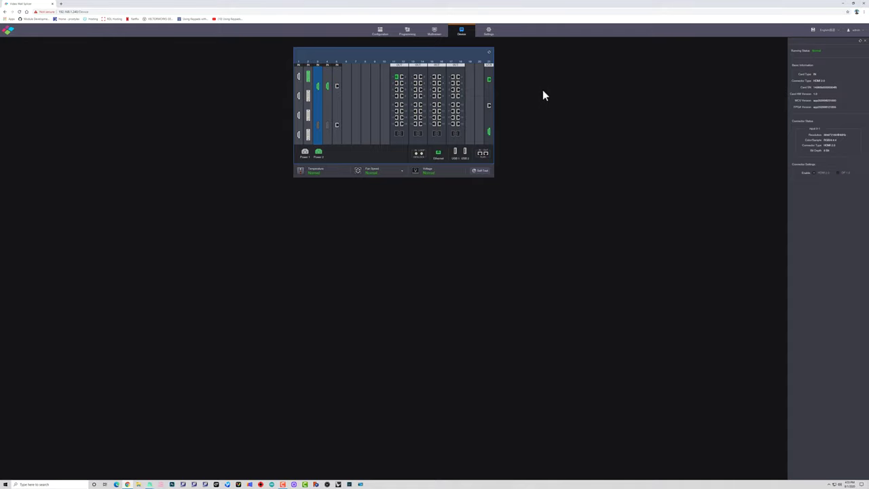
click(488, 34)
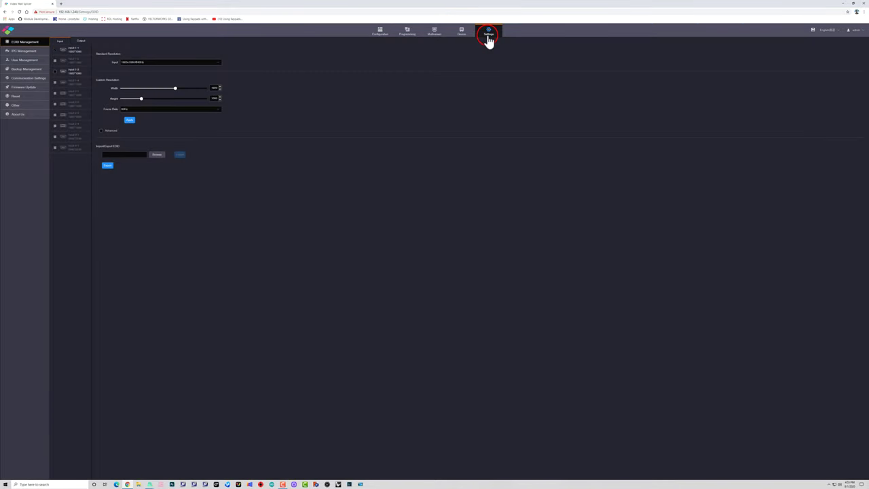